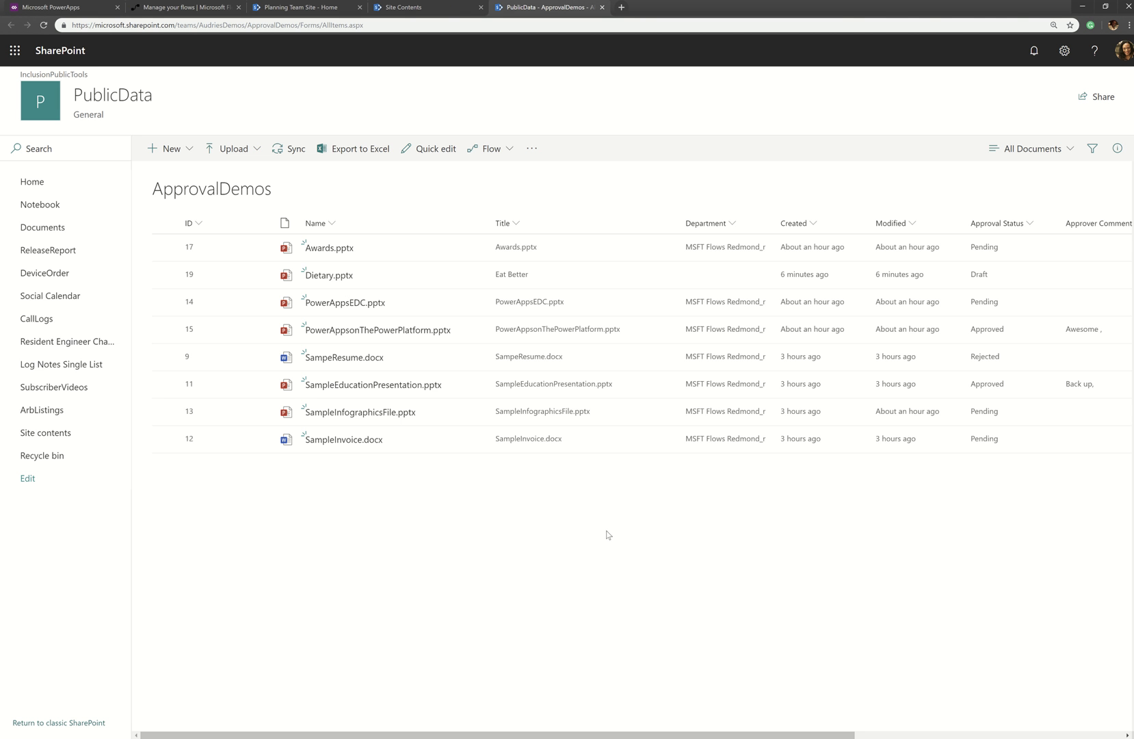
Switch to Microsoft Flow, look over the received and sent approvals, and view the details of the Mattis Letter request.
{"action": "left_click", "coordinate": [183, 8]}
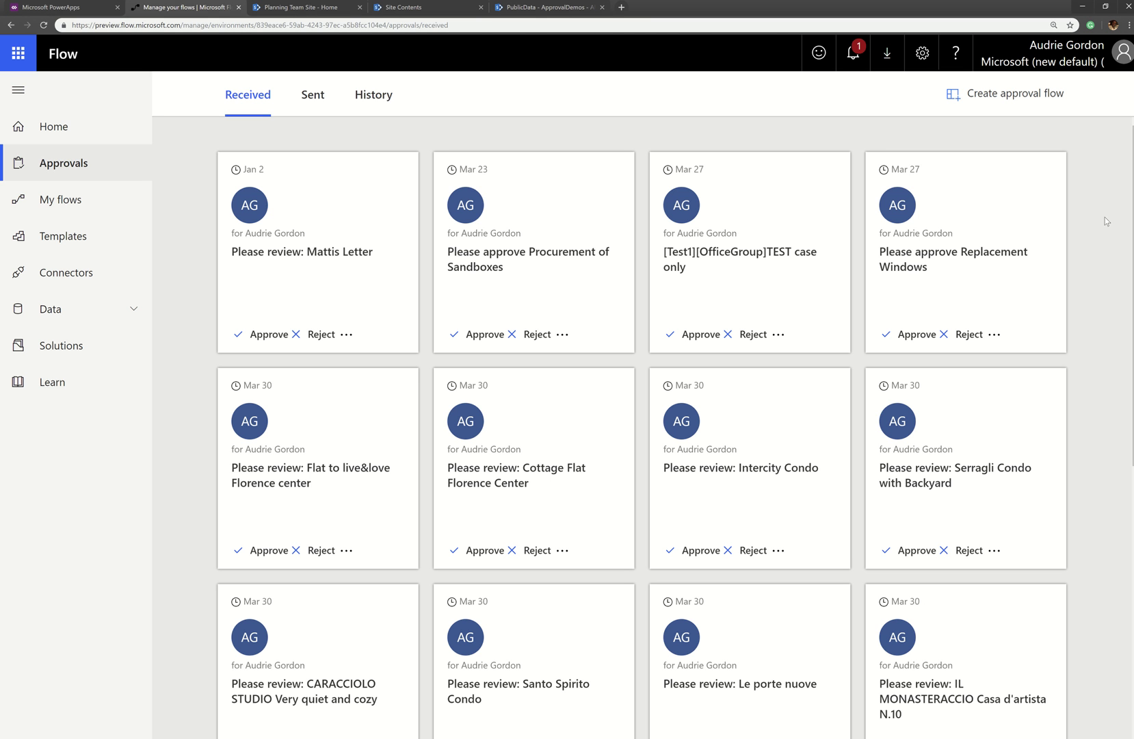
{"action": "left_click", "coordinate": [313, 99]}
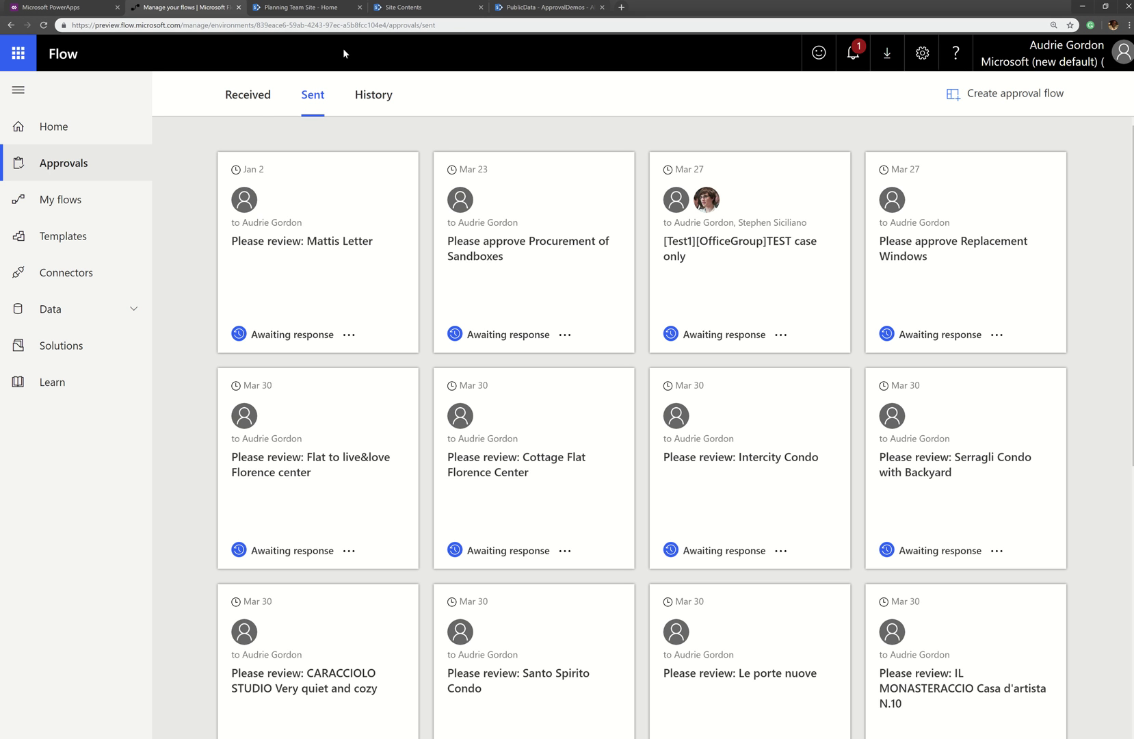
{"action": "left_click", "coordinate": [258, 102]}
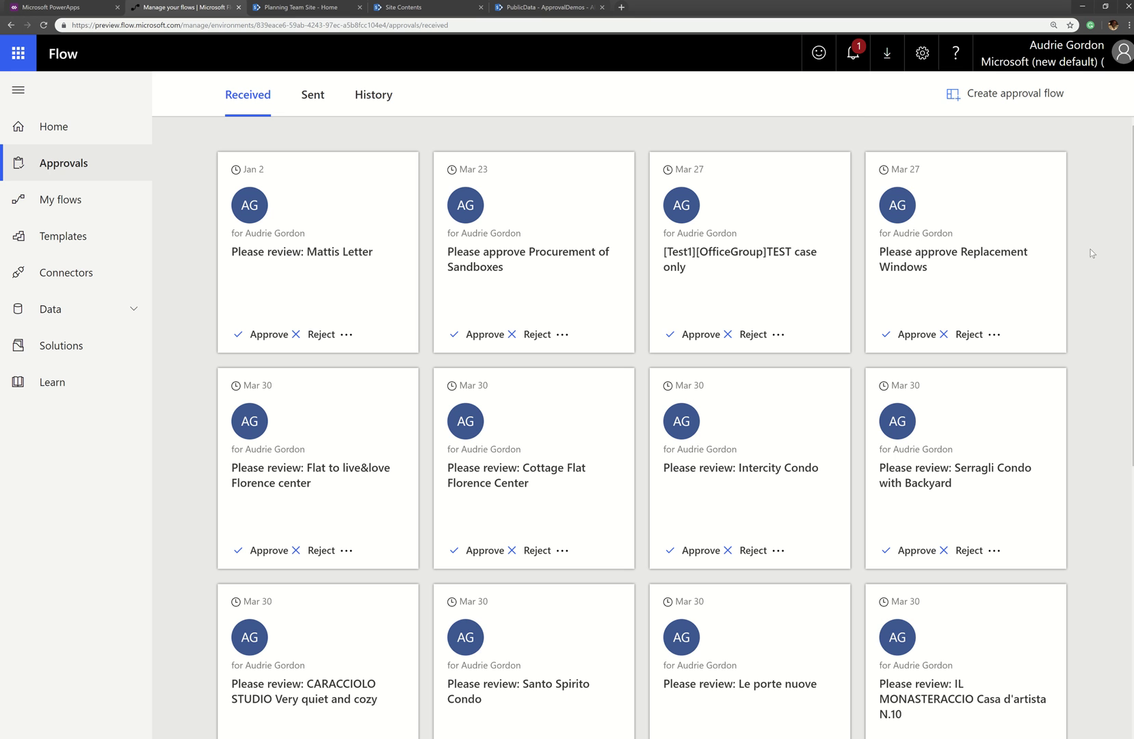
{"action": "left_click", "coordinate": [304, 198]}
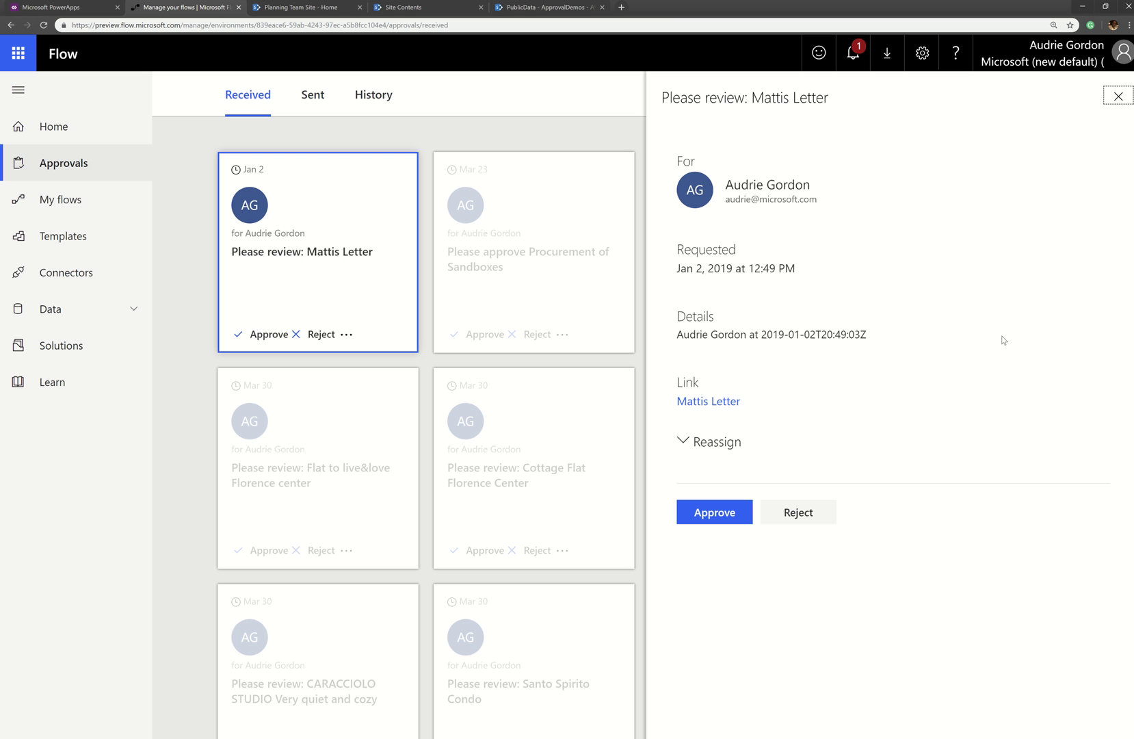
{"action": "left_click", "coordinate": [1118, 99]}
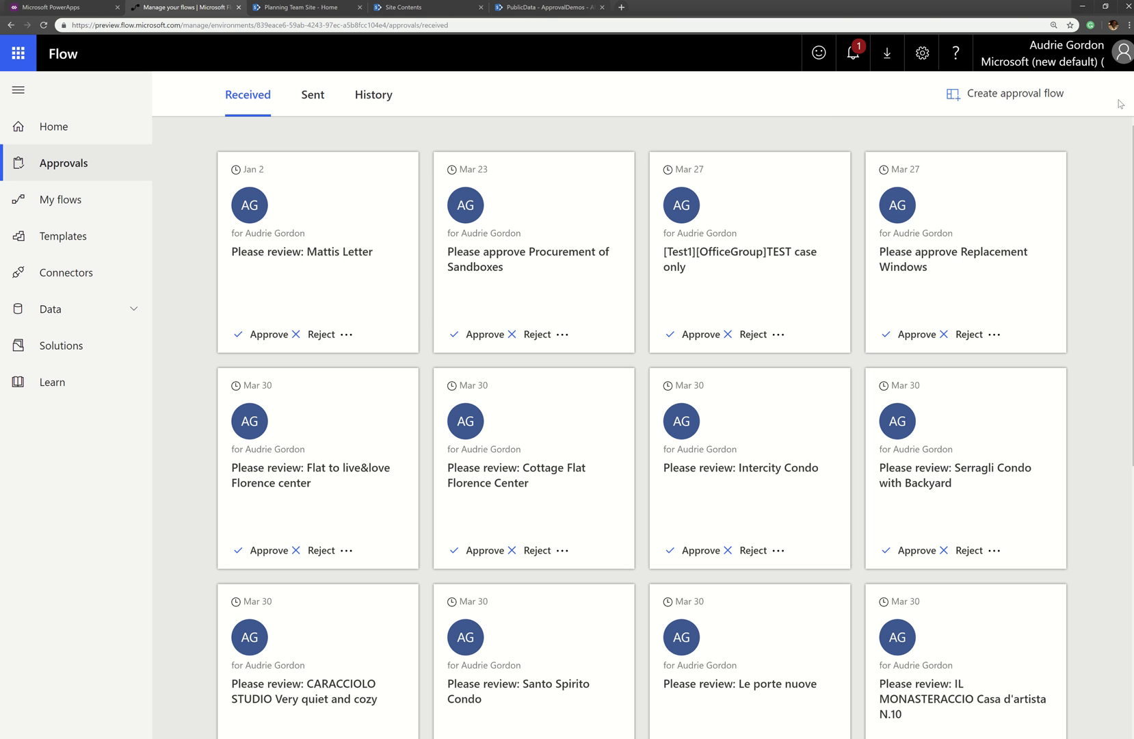
In SharePoint's ApprovalDemos library, run the Collateral Review Process (v2) flow on Dietary.pptx with State Review Type set to Request for Deprecation.
{"action": "left_click", "coordinate": [538, 6]}
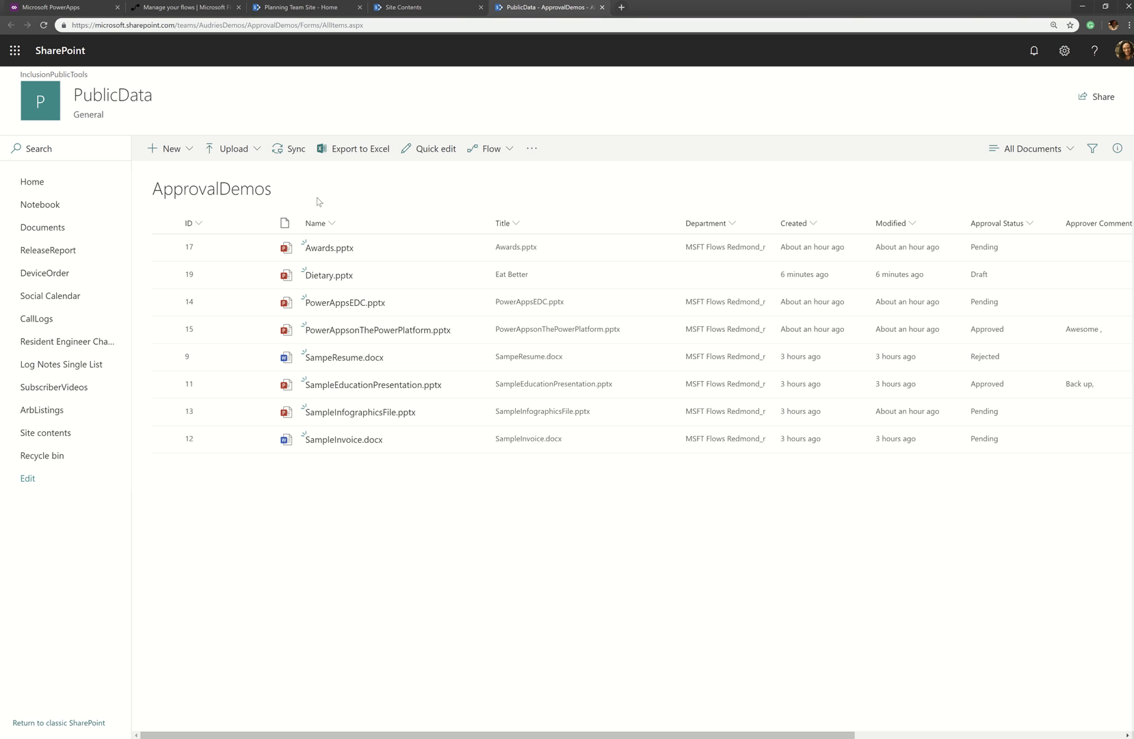
{"action": "left_click", "coordinate": [164, 275]}
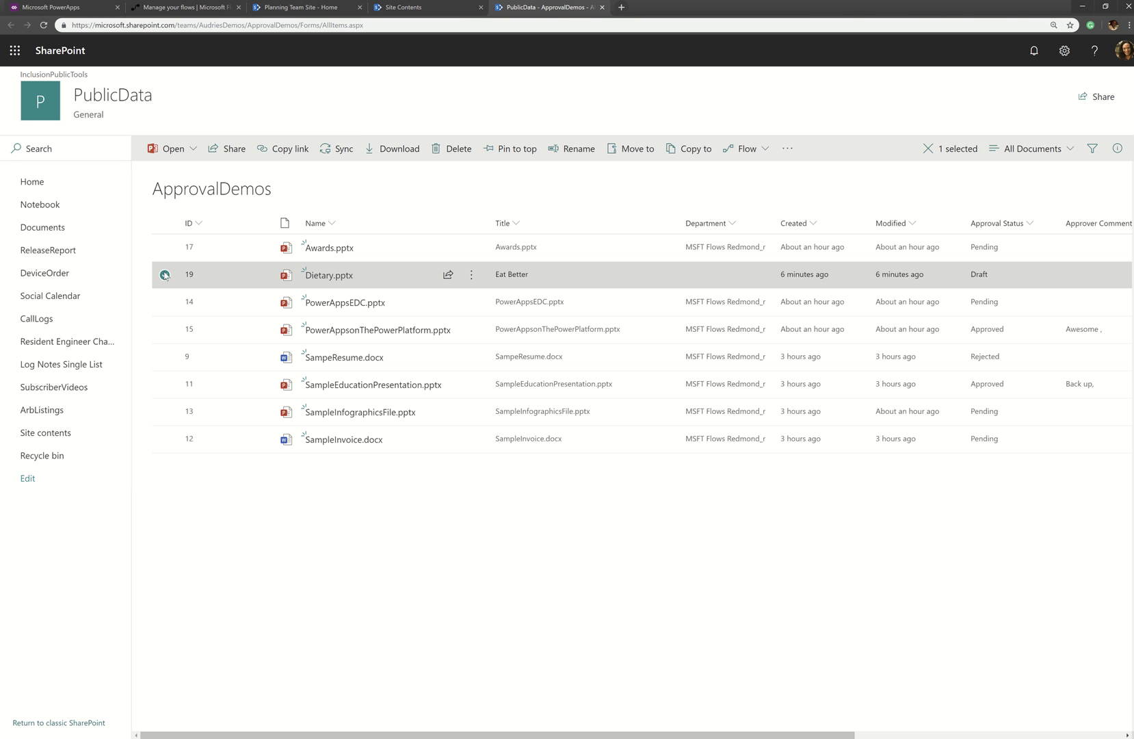
{"action": "left_click", "coordinate": [471, 274]}
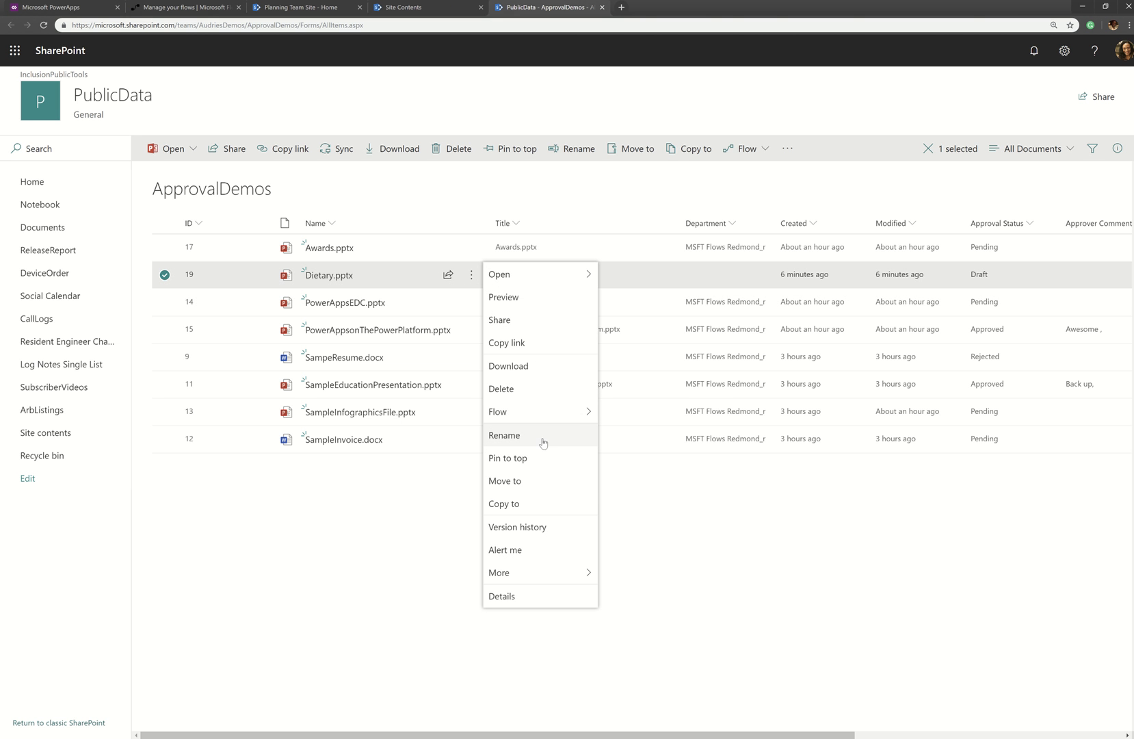
{"action": "mouse_move", "coordinate": [584, 415]}
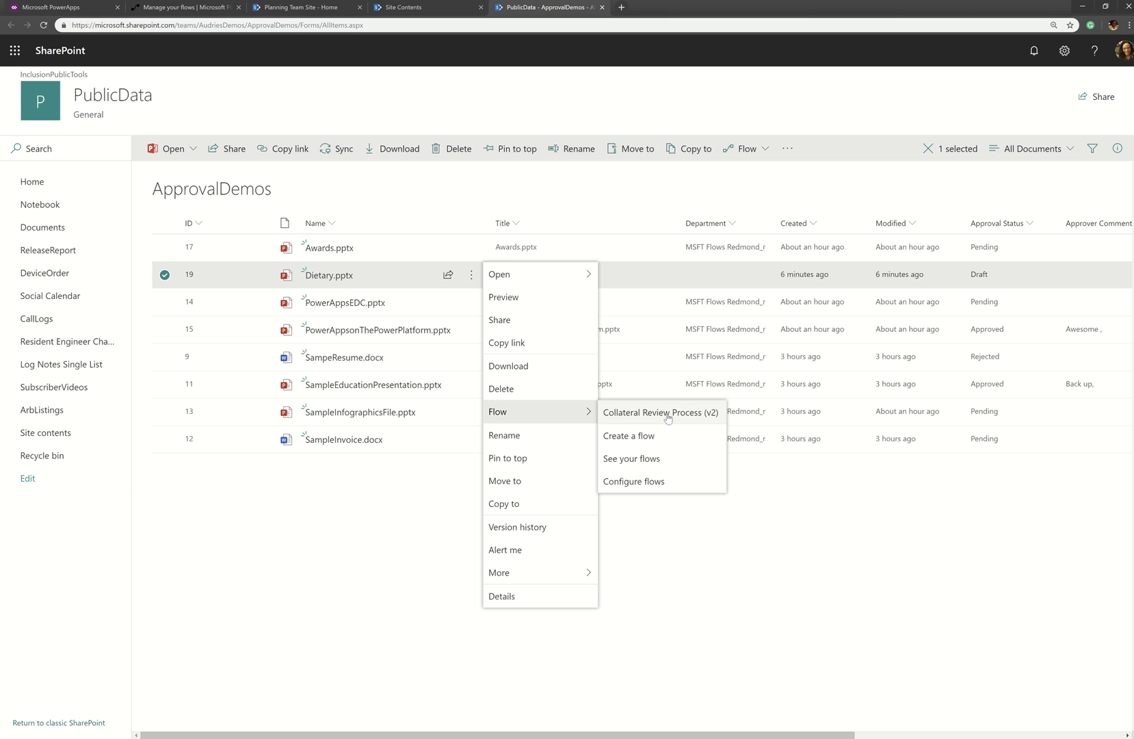
{"action": "left_click", "coordinate": [764, 149]}
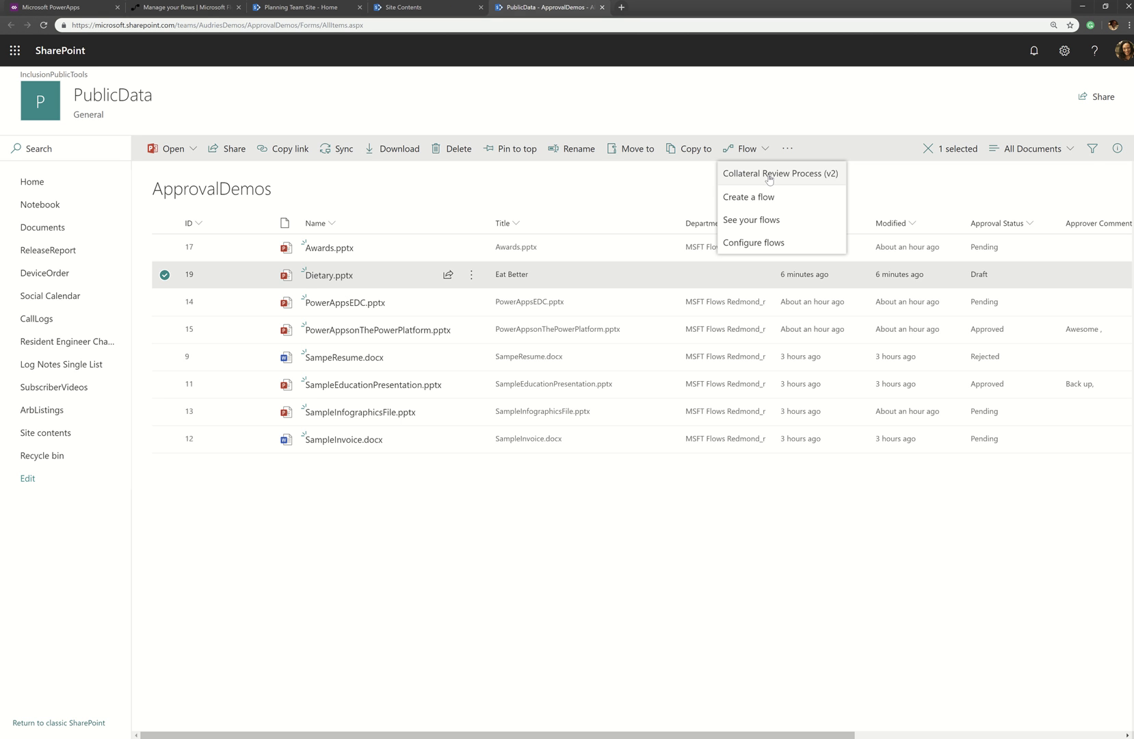
{"action": "left_click", "coordinate": [769, 175]}
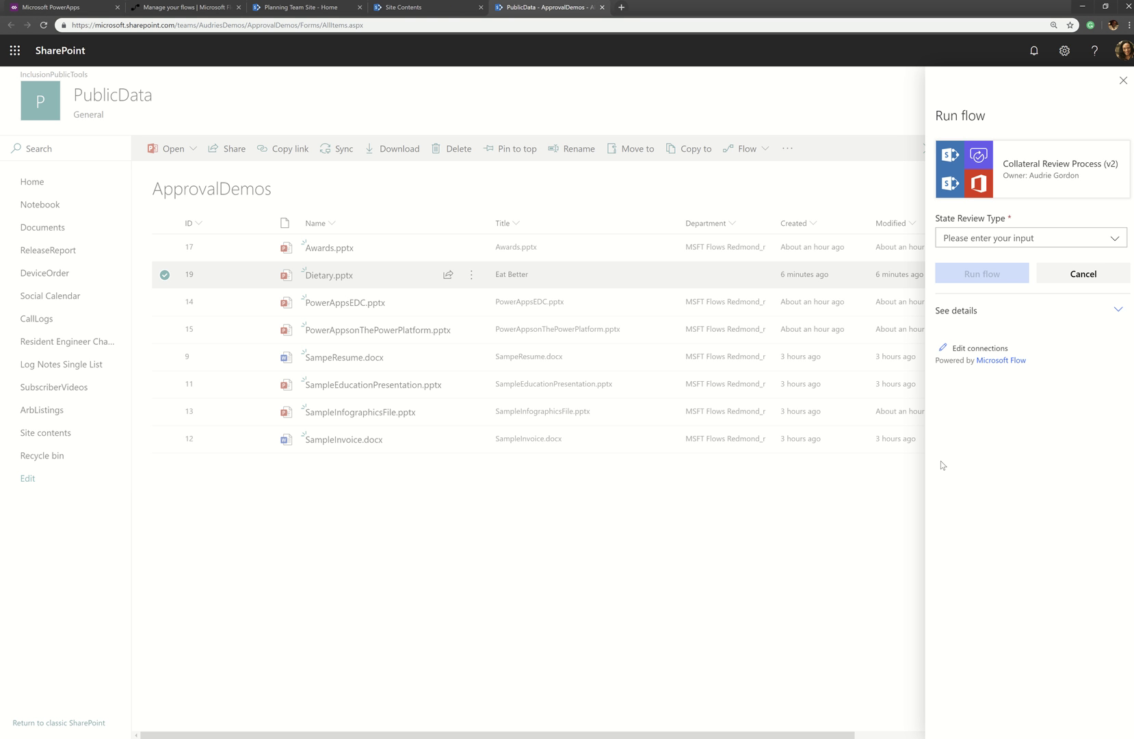
{"action": "left_click", "coordinate": [1112, 239]}
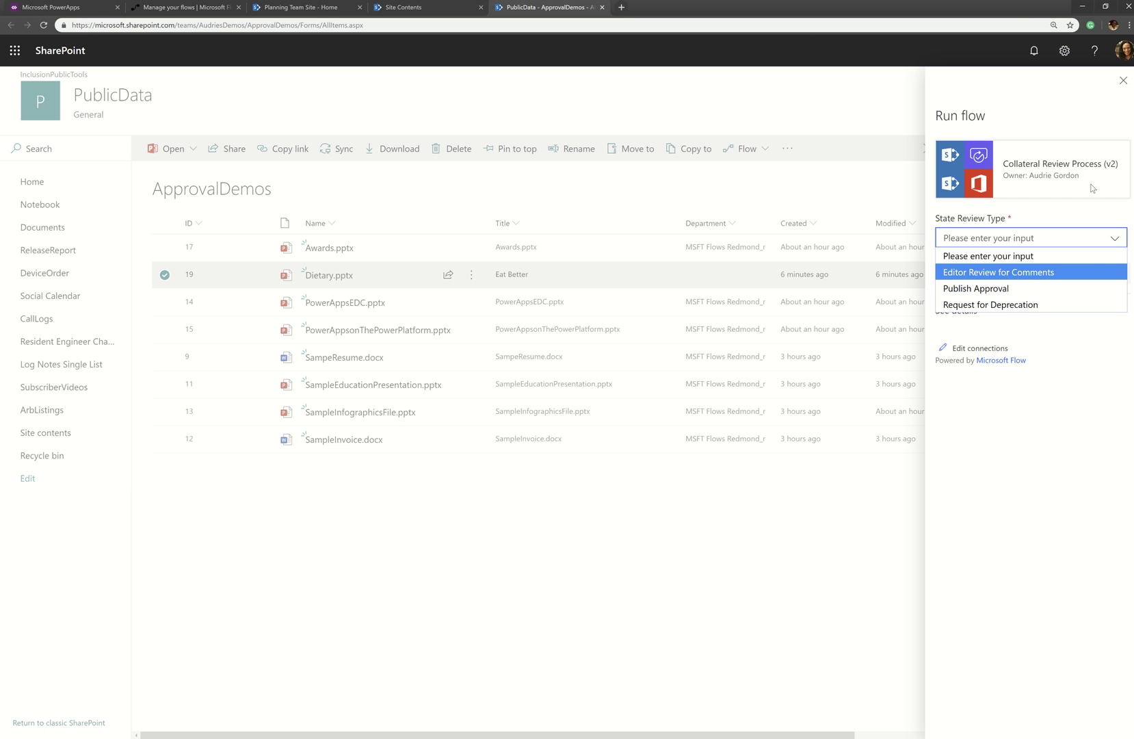
{"action": "left_click", "coordinate": [979, 305]}
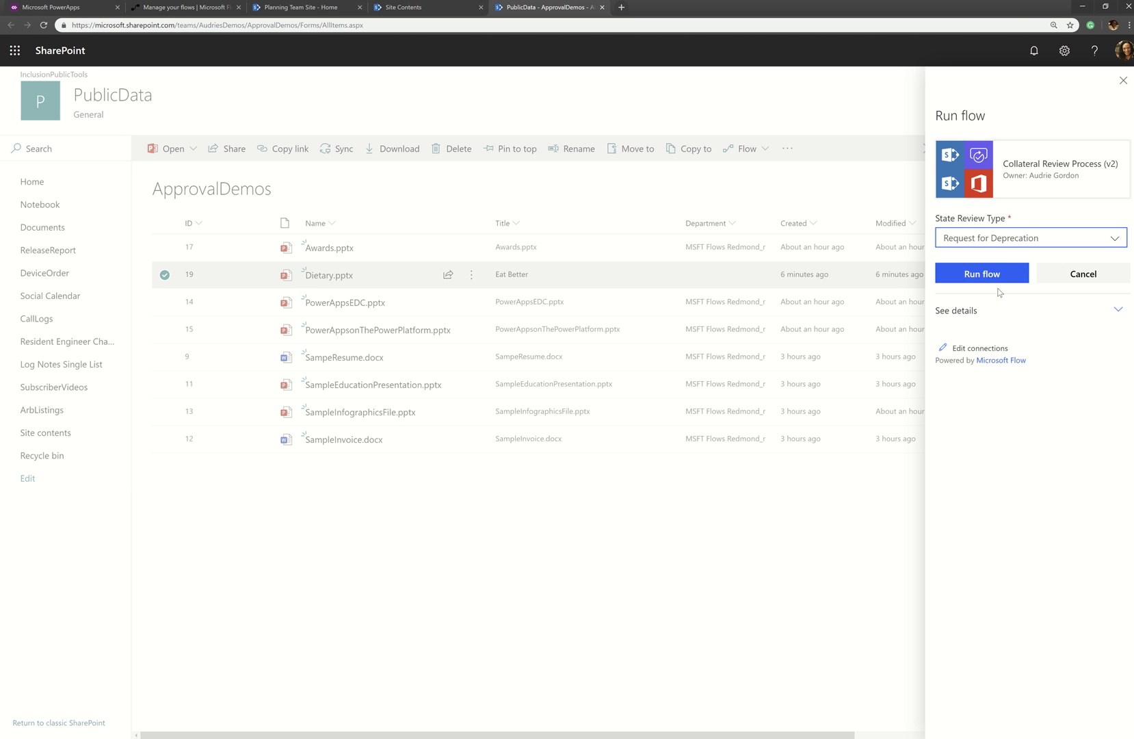
{"action": "left_click", "coordinate": [970, 274]}
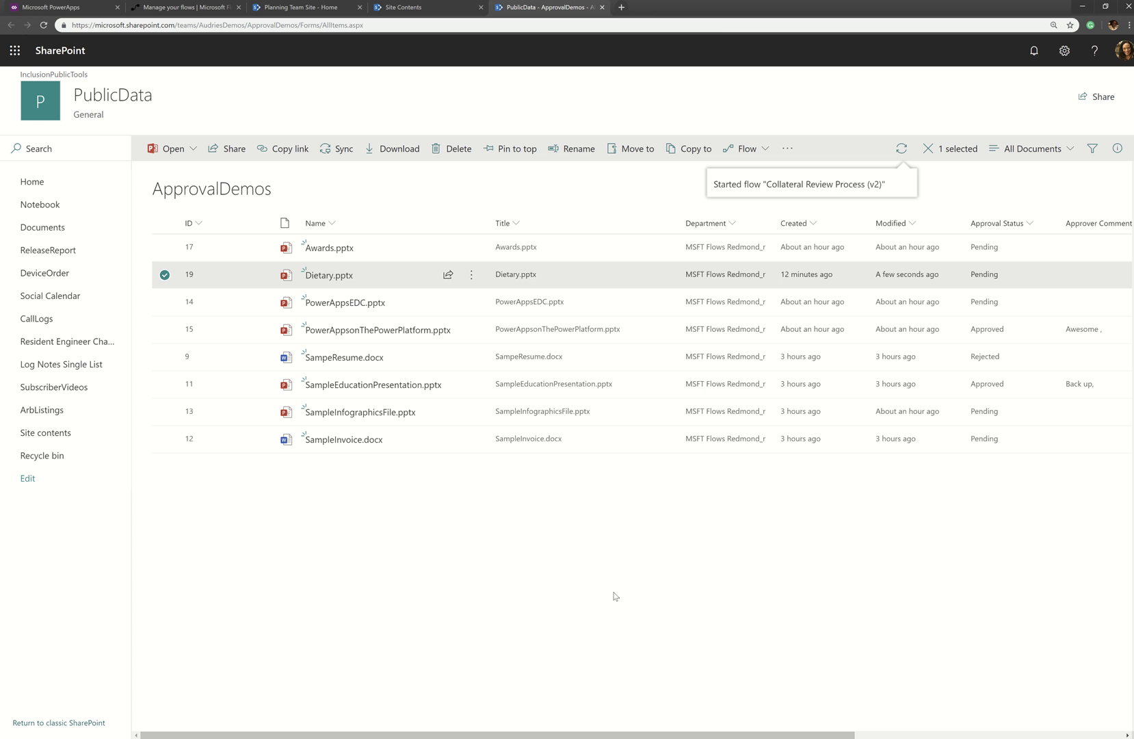
On the Planning Team Site, create a page from the Blank template and title it Team Approval Dashboard.
{"action": "left_click", "coordinate": [183, 8]}
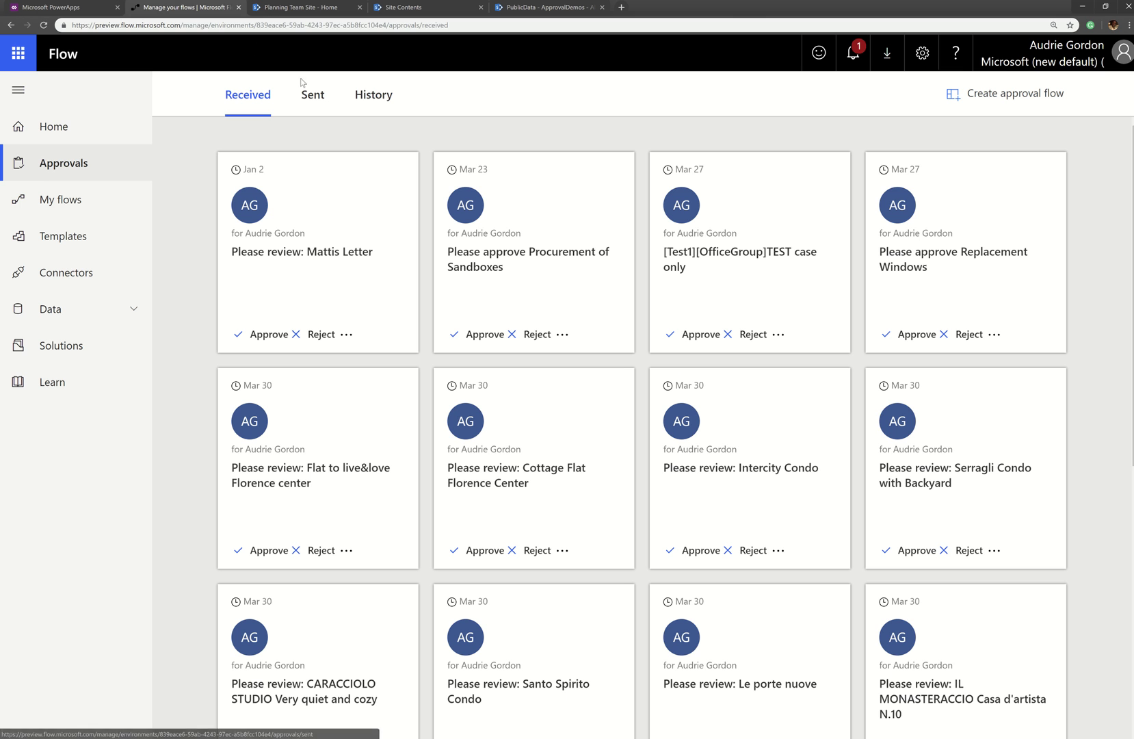
{"action": "left_click", "coordinate": [299, 13]}
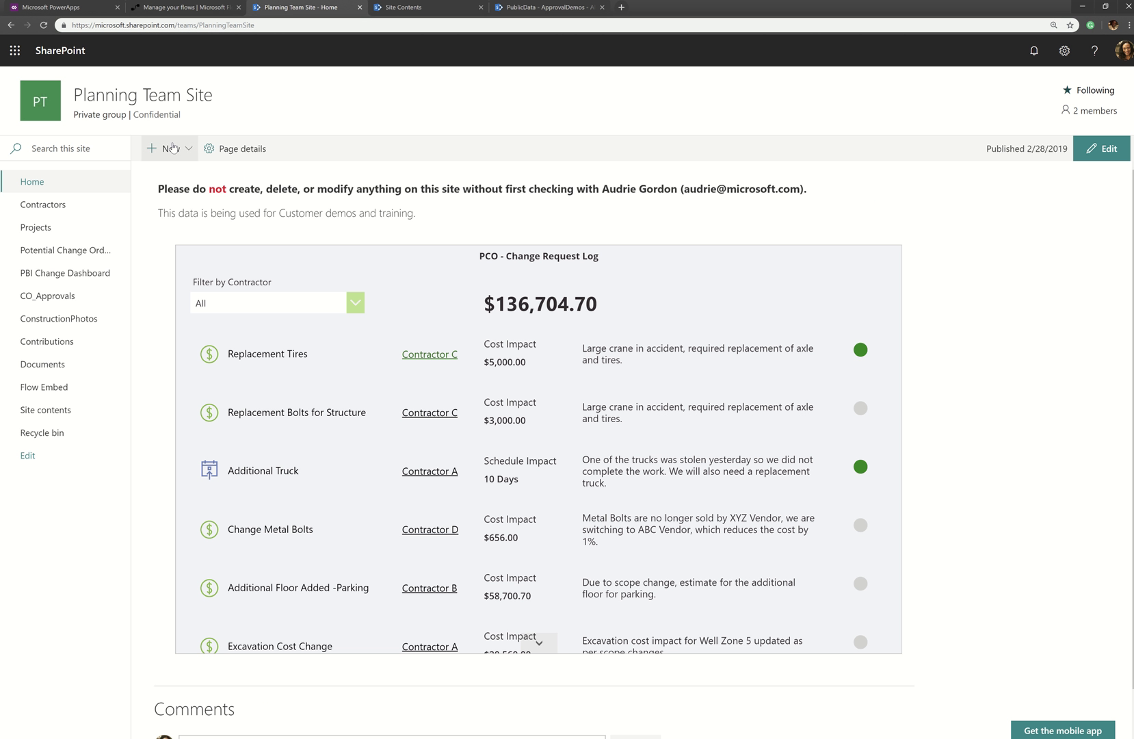
{"action": "left_click", "coordinate": [173, 147]}
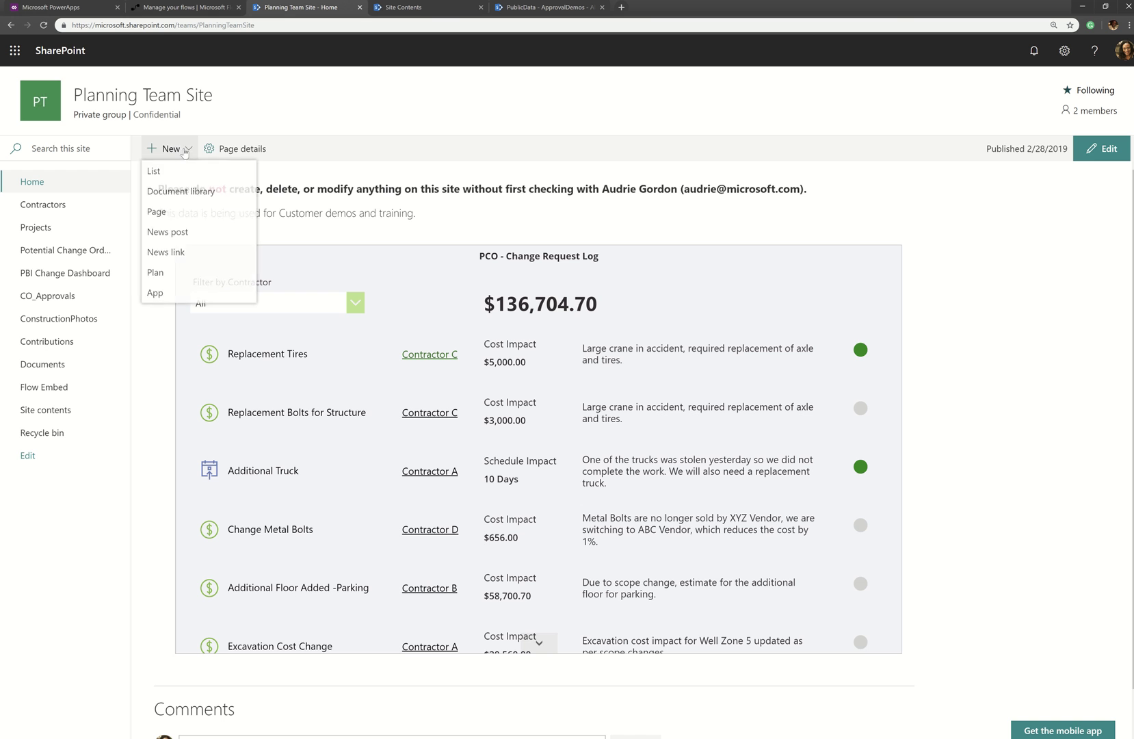
{"action": "left_click", "coordinate": [175, 214]}
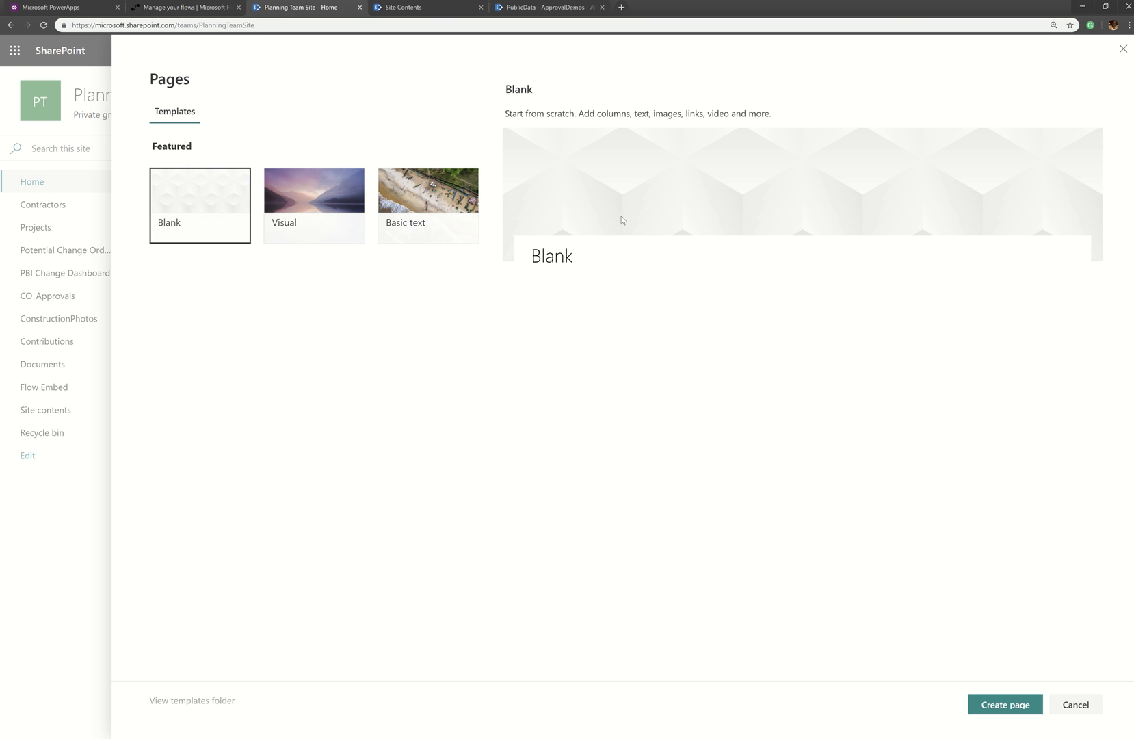
{"action": "double_click", "coordinate": [186, 217]}
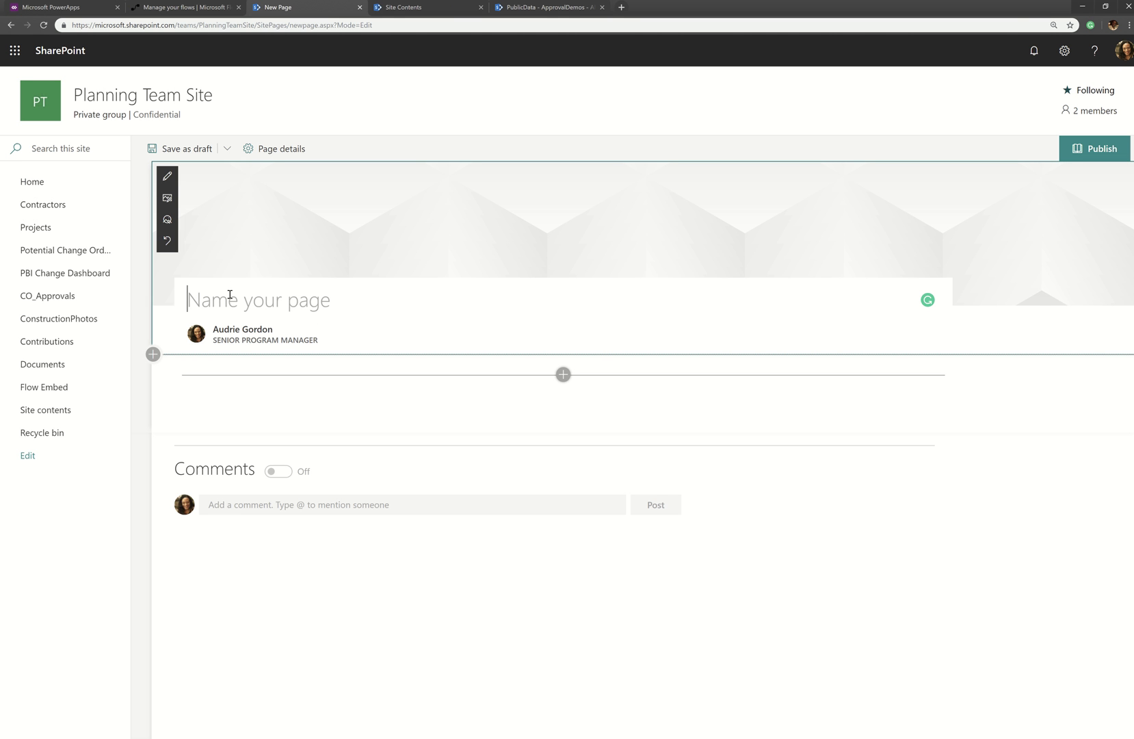
{"action": "type", "text": "Team App"}
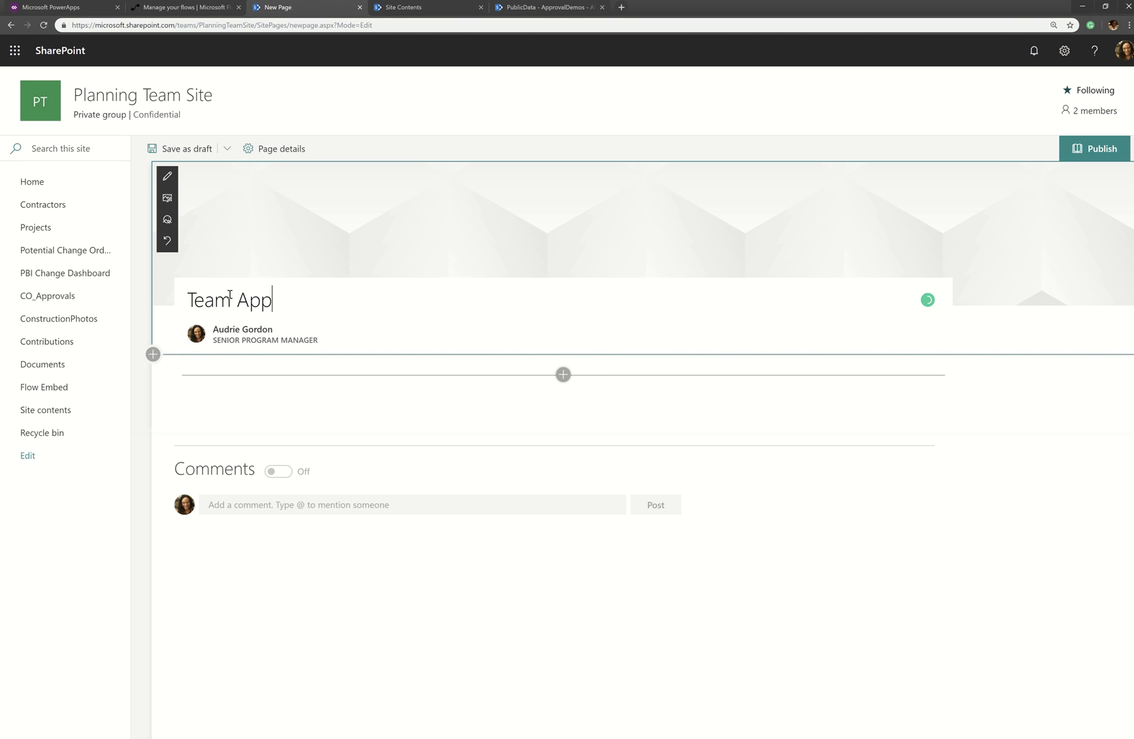
{"action": "type", "text": "roval Dashboard"}
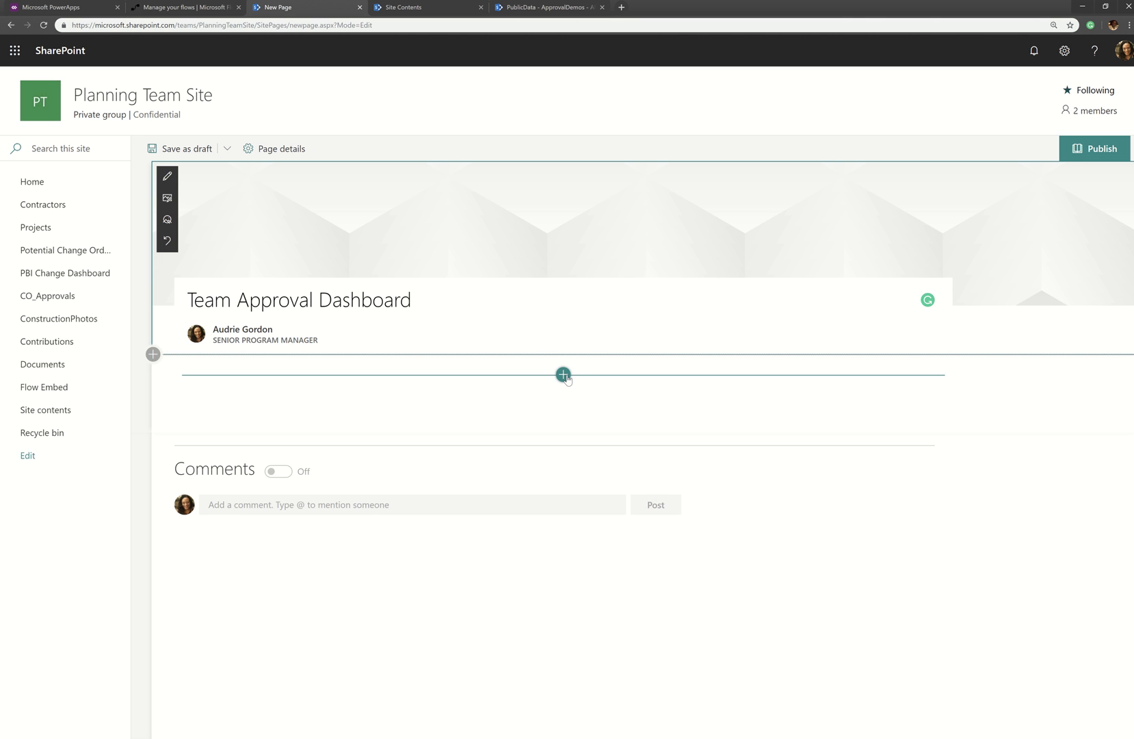
Add a Microsoft PowerApps (Preview) web part to the page section below the title.
{"action": "left_click", "coordinate": [564, 375]}
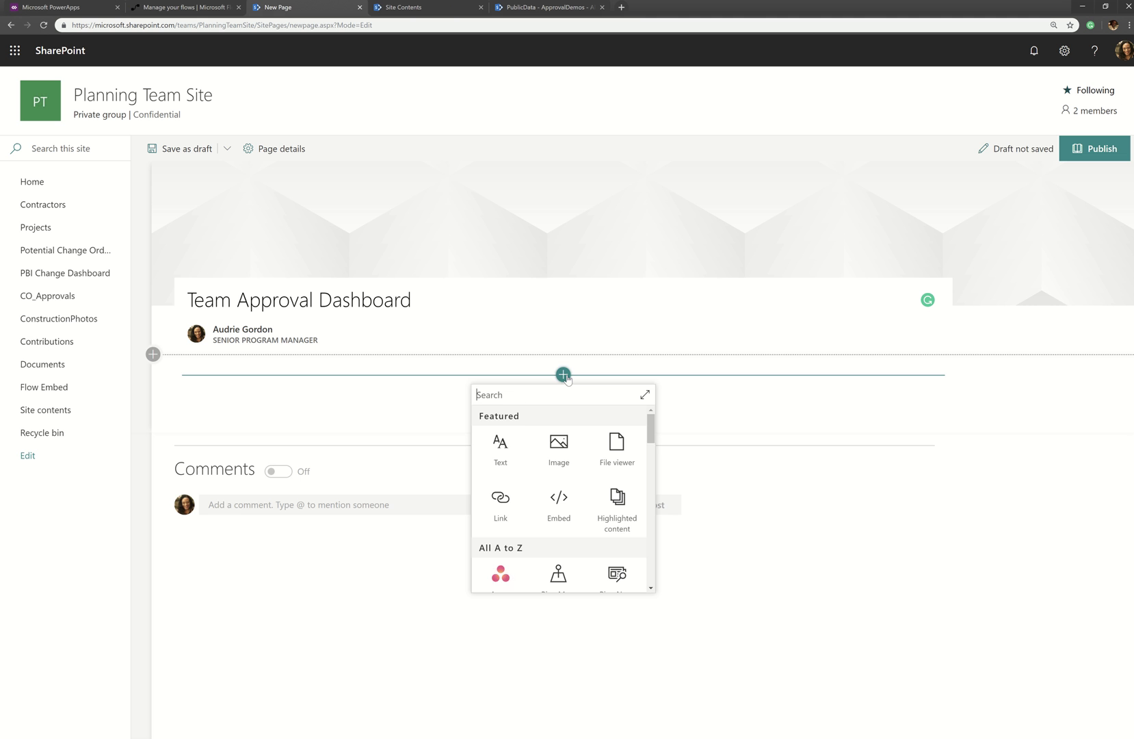
{"action": "scroll", "coordinate": [565, 537], "scroll_direction": "down", "scroll_amount": 10}
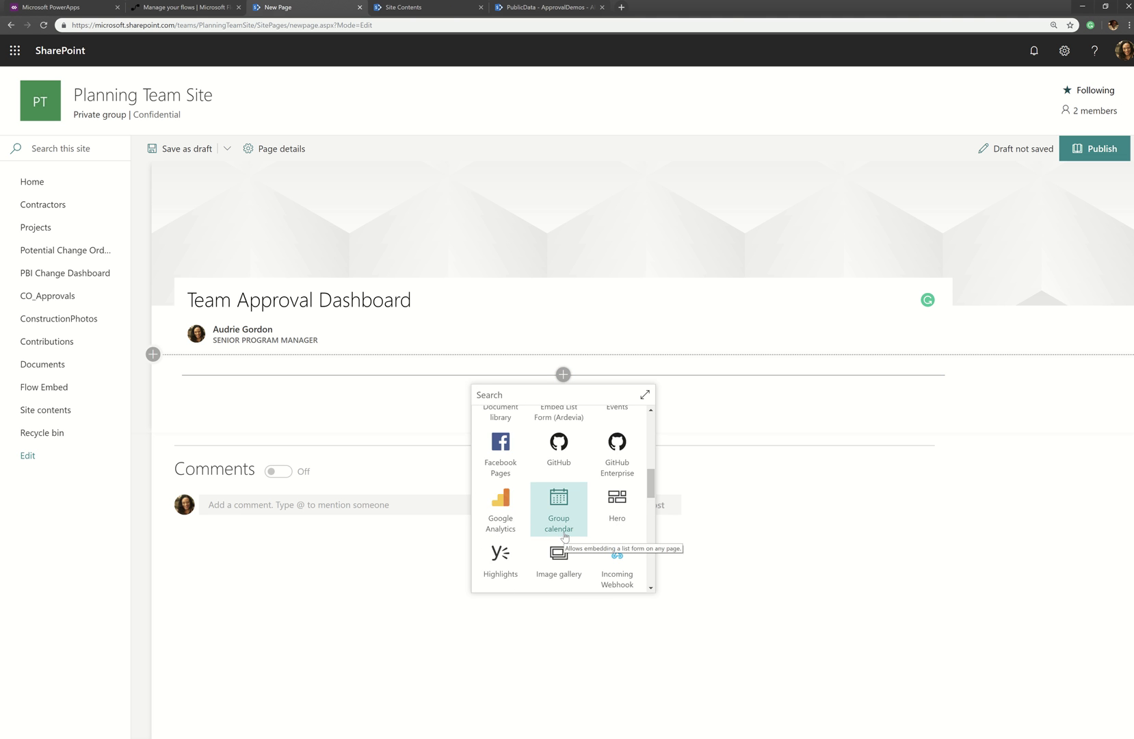
{"action": "scroll", "coordinate": [565, 537], "scroll_direction": "up", "scroll_amount": 1}
{"action": "scroll", "coordinate": [565, 533], "scroll_direction": "down", "scroll_amount": 3}
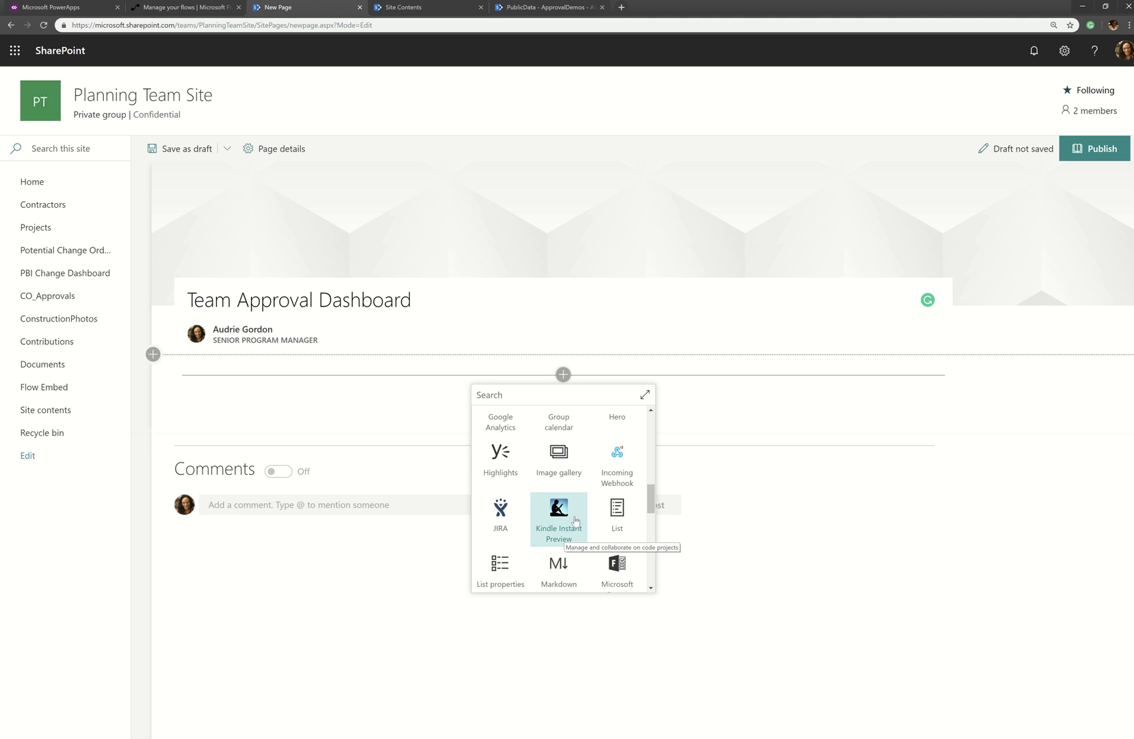
{"action": "scroll", "coordinate": [573, 523], "scroll_direction": "down", "scroll_amount": 3}
{"action": "left_click", "coordinate": [500, 473]}
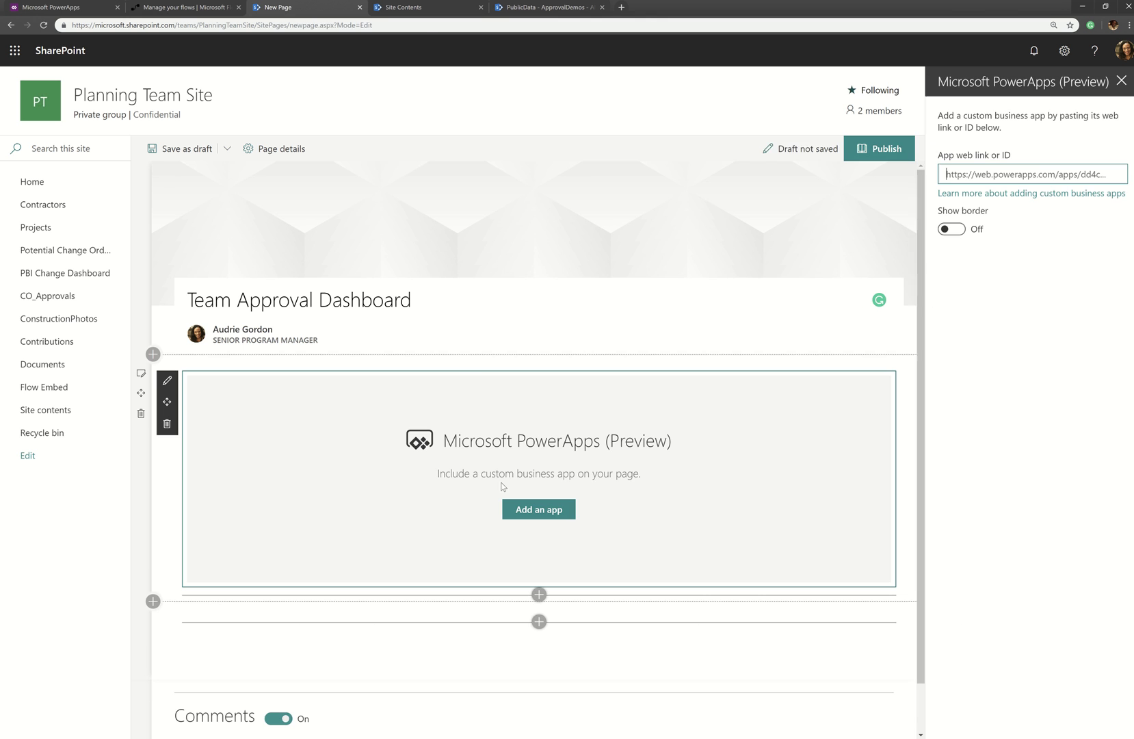
Switch to PowerApps, open the details of the Approvals Dashboard app and copy its web link.
{"action": "left_click", "coordinate": [98, 9]}
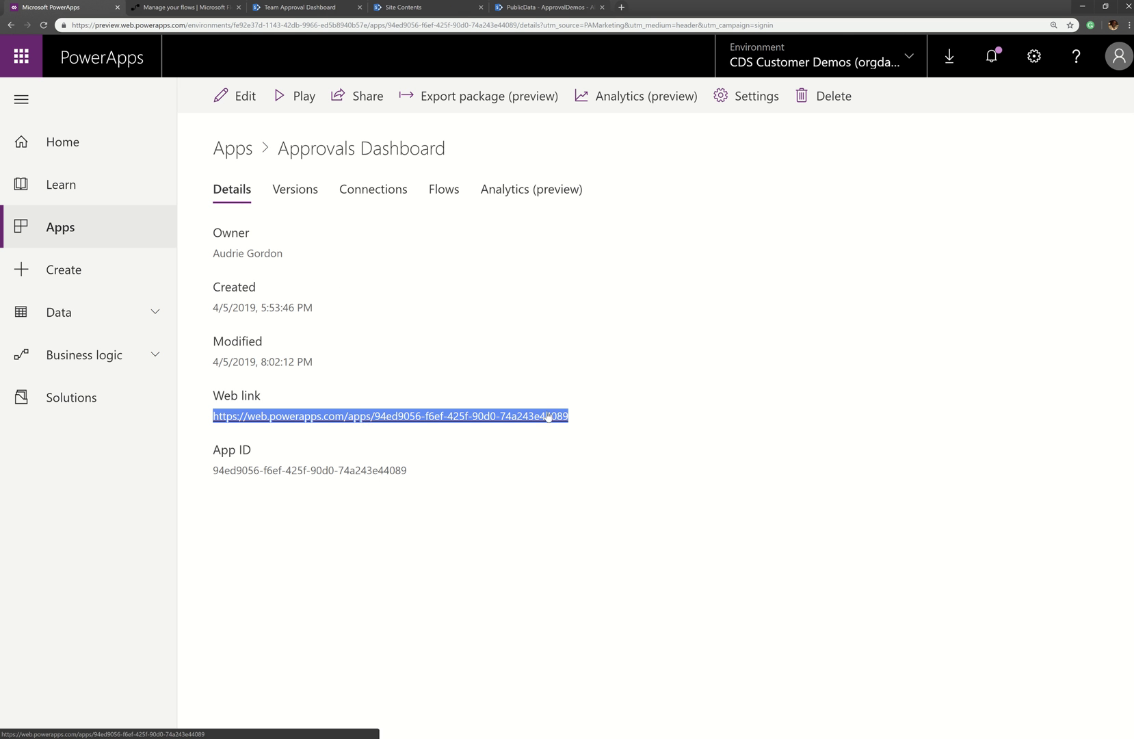
{"action": "left_click", "coordinate": [586, 418]}
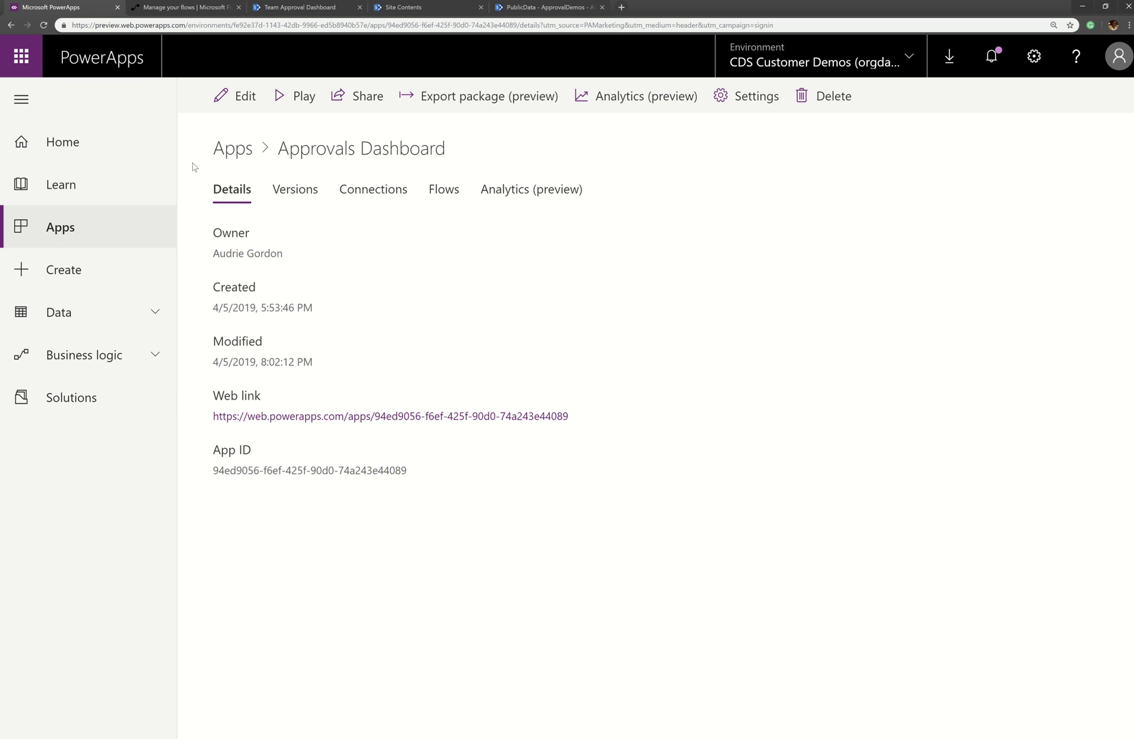
{"action": "left_click", "coordinate": [232, 149]}
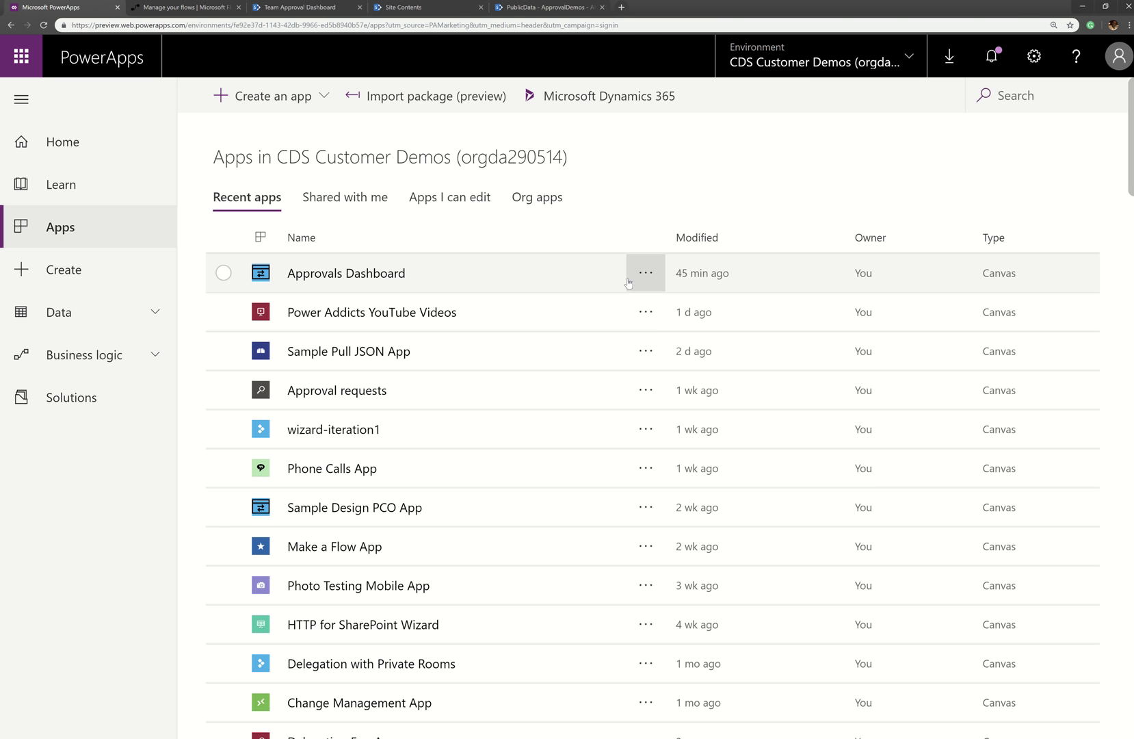
{"action": "left_click", "coordinate": [658, 275]}
{"action": "left_click", "coordinate": [662, 496]}
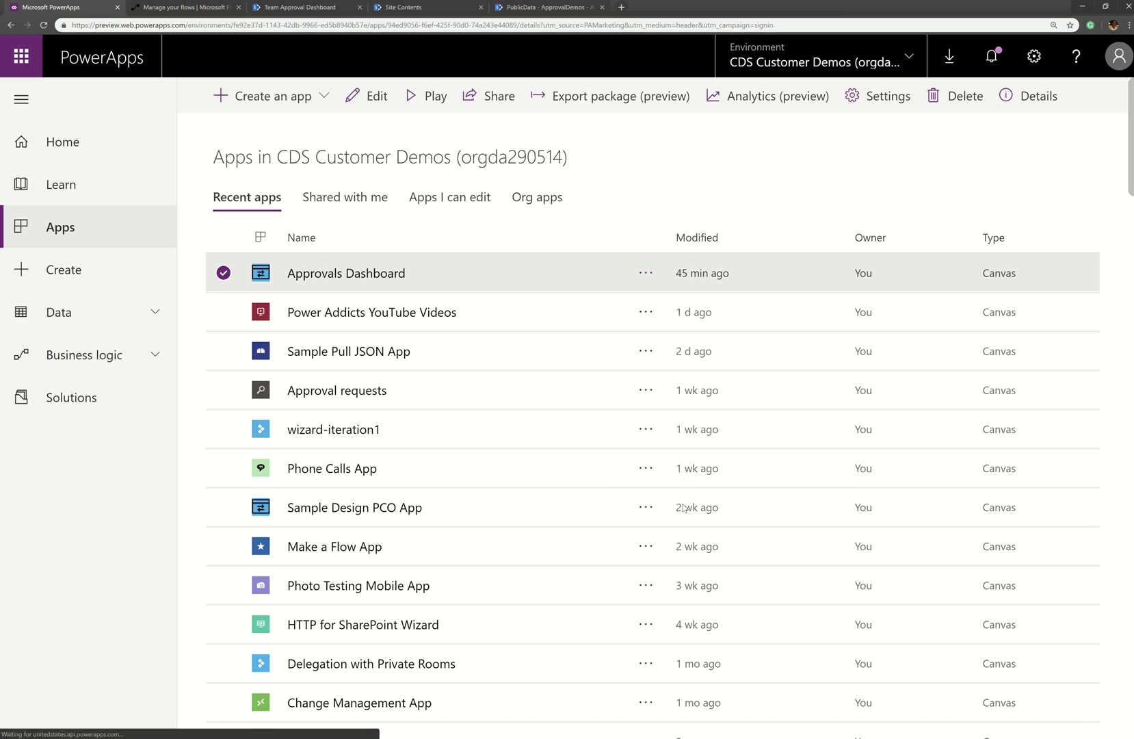
{"action": "left_click_drag", "start_coordinate": [580, 418], "coordinate": [182, 413]}
{"action": "right_click", "coordinate": [251, 414]}
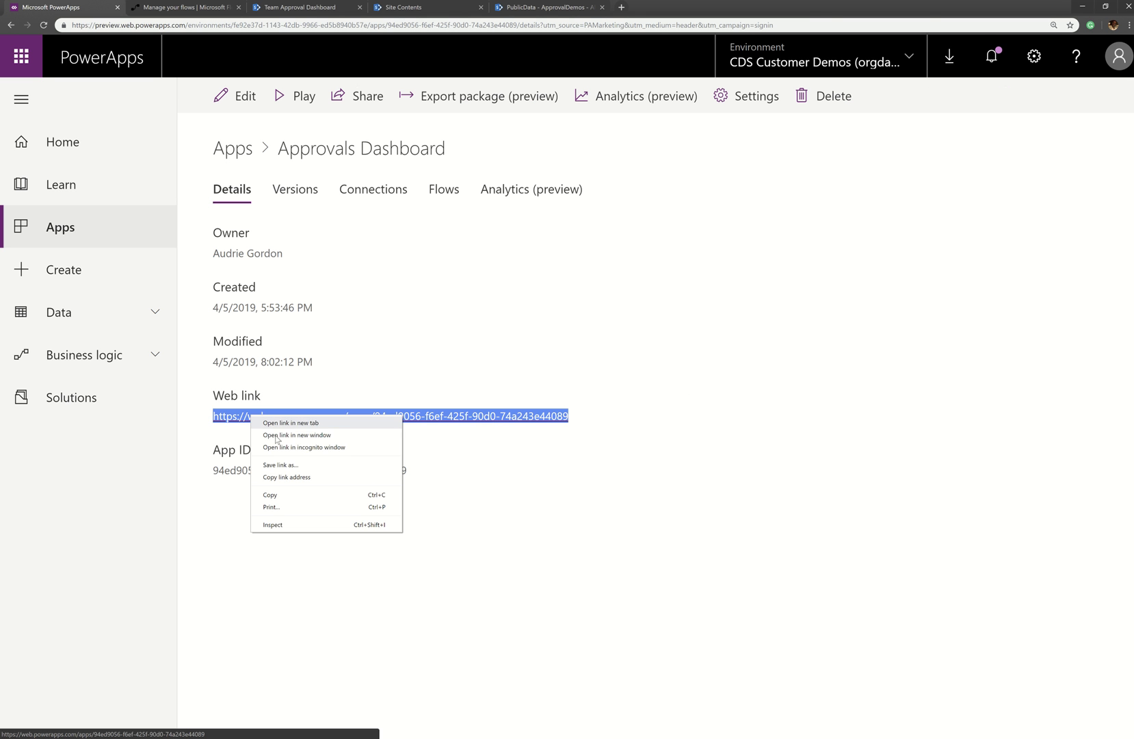
{"action": "left_click", "coordinate": [283, 499]}
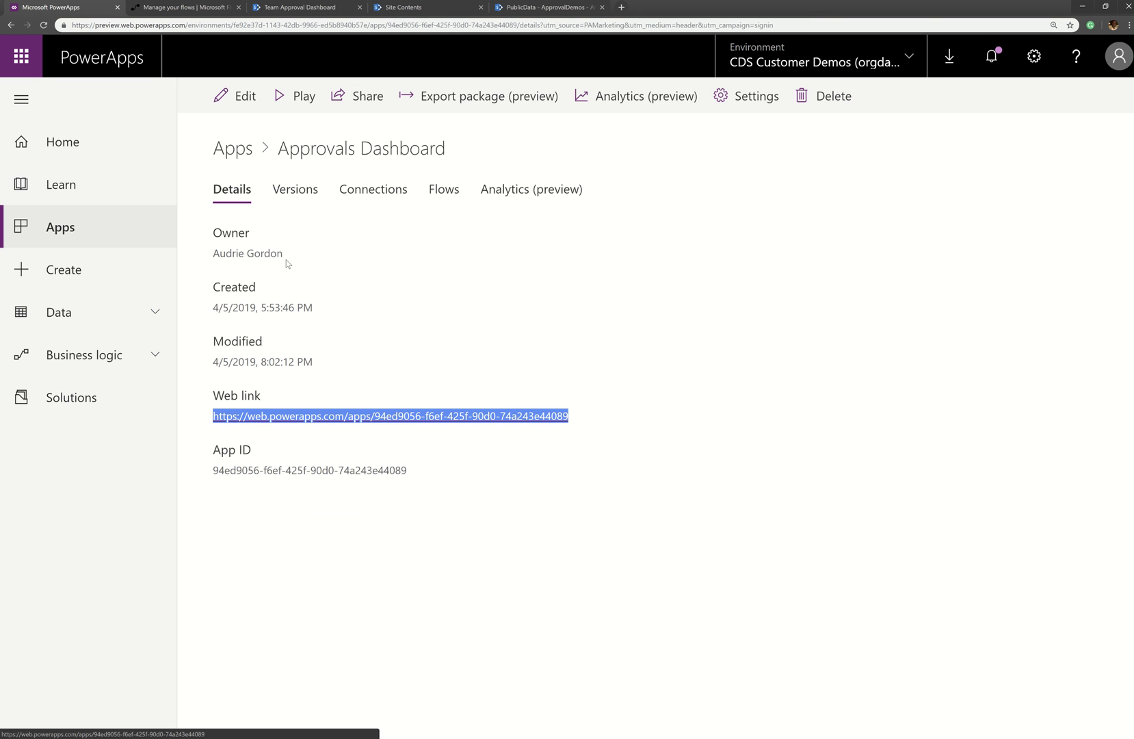
Return to the SharePoint page and paste the copied link as the PowerApps web part's app web link.
{"action": "left_click", "coordinate": [314, 10]}
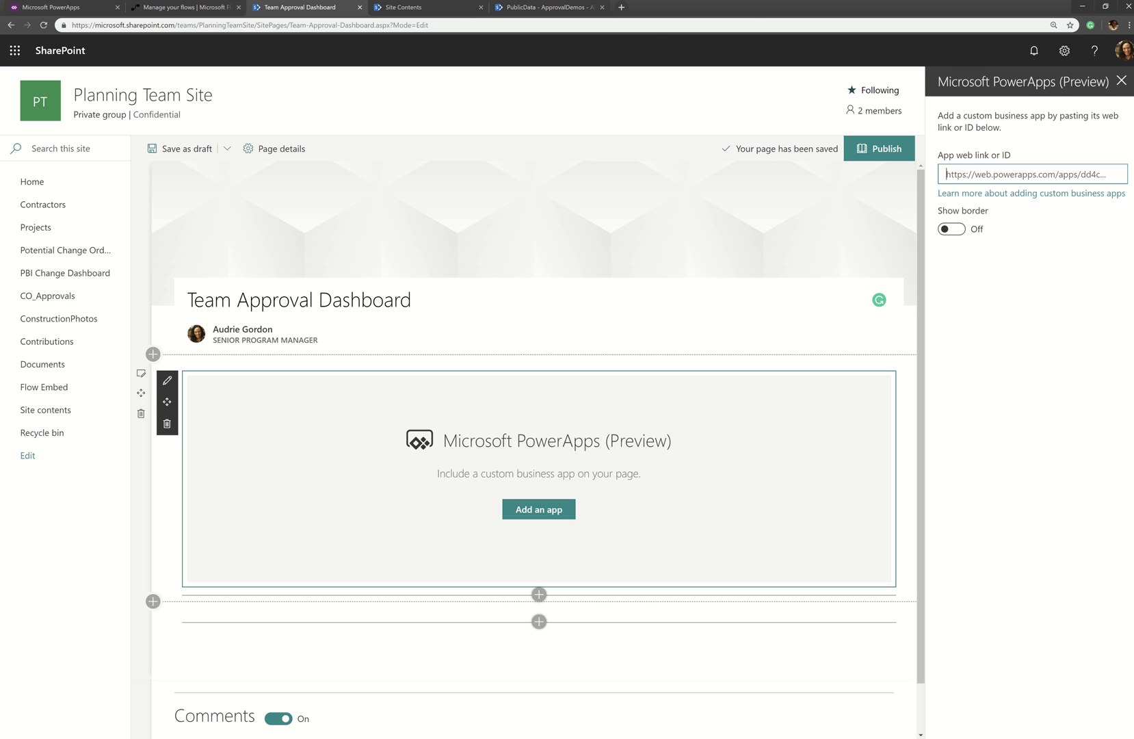
{"action": "left_click", "coordinate": [1011, 175]}
{"action": "key", "text": "ctrl+v"}
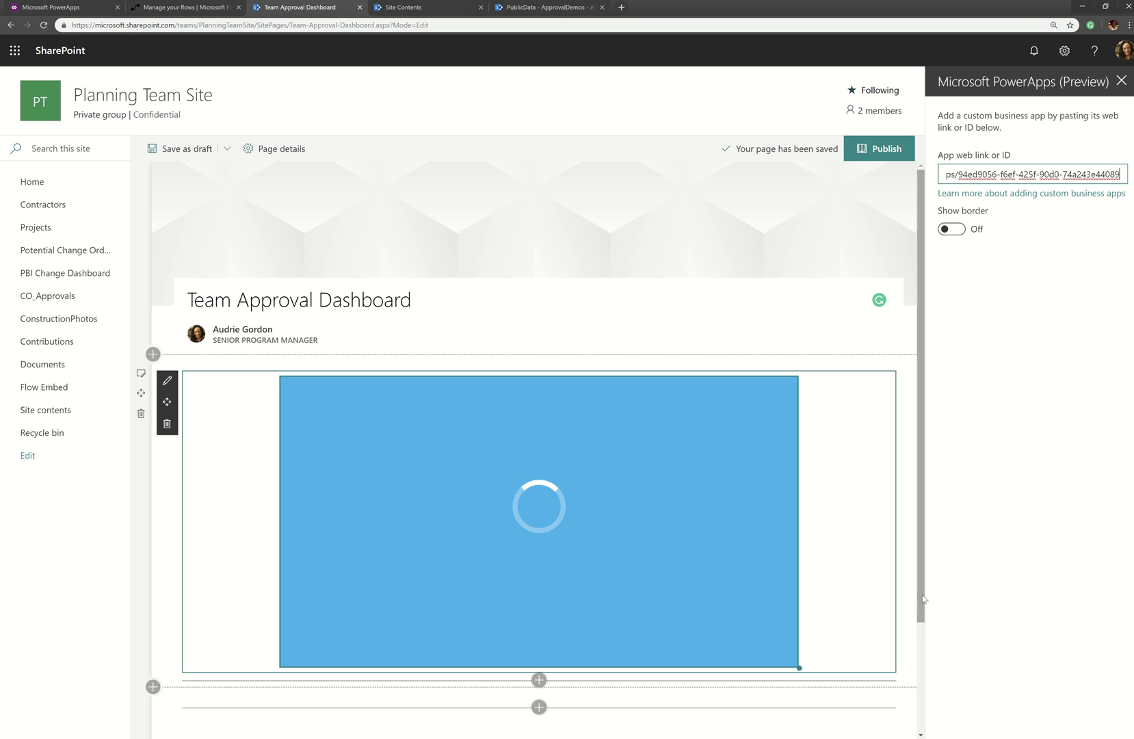
Enlarge the embedded app until it fills the width of its page section.
{"action": "scroll", "coordinate": [842, 616], "scroll_direction": "down", "scroll_amount": 2}
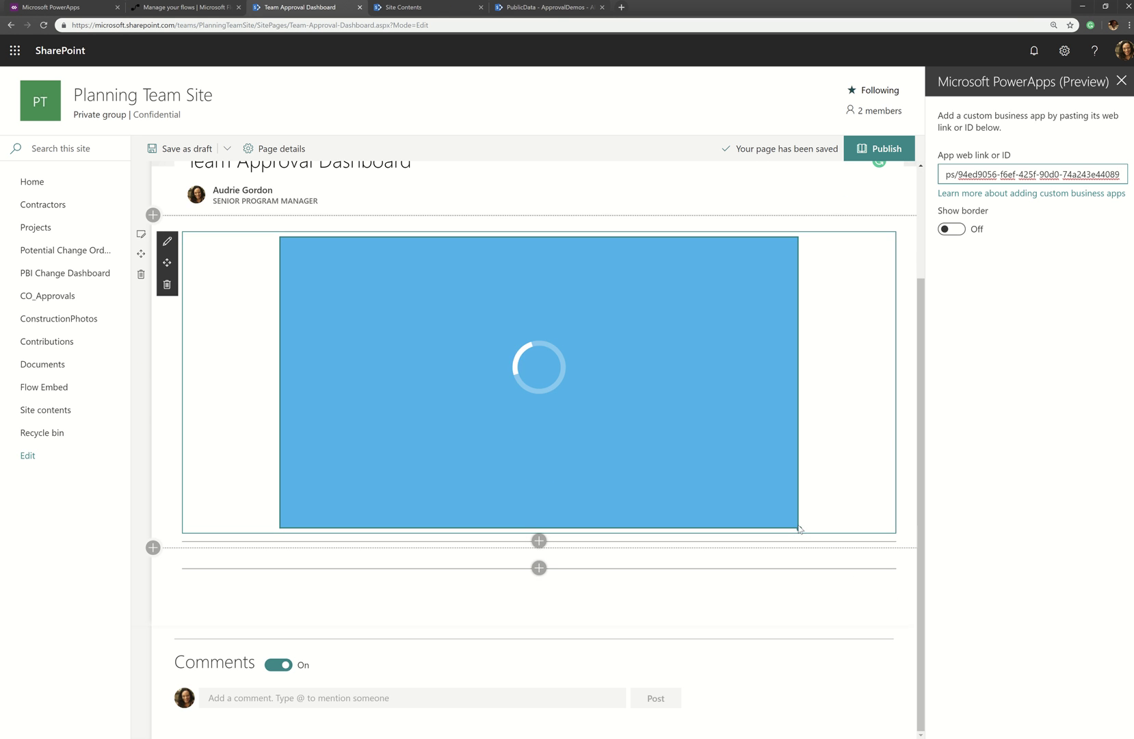
{"action": "left_click_drag", "start_coordinate": [799, 528], "coordinate": [811, 542]}
{"action": "scroll", "coordinate": [840, 587], "scroll_direction": "up", "scroll_amount": 2}
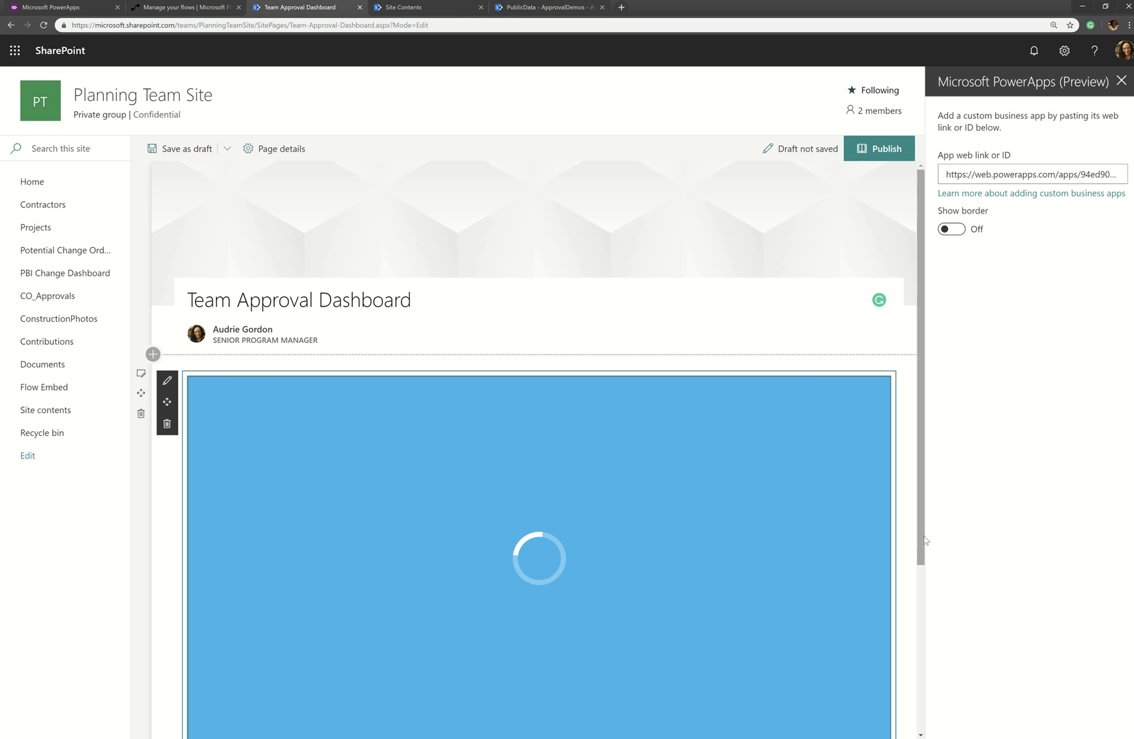
Publish the Team Approval Dashboard page, dismiss the page promotion options and reload the published page.
{"action": "scroll", "coordinate": [572, 527], "scroll_direction": "down", "scroll_amount": 3}
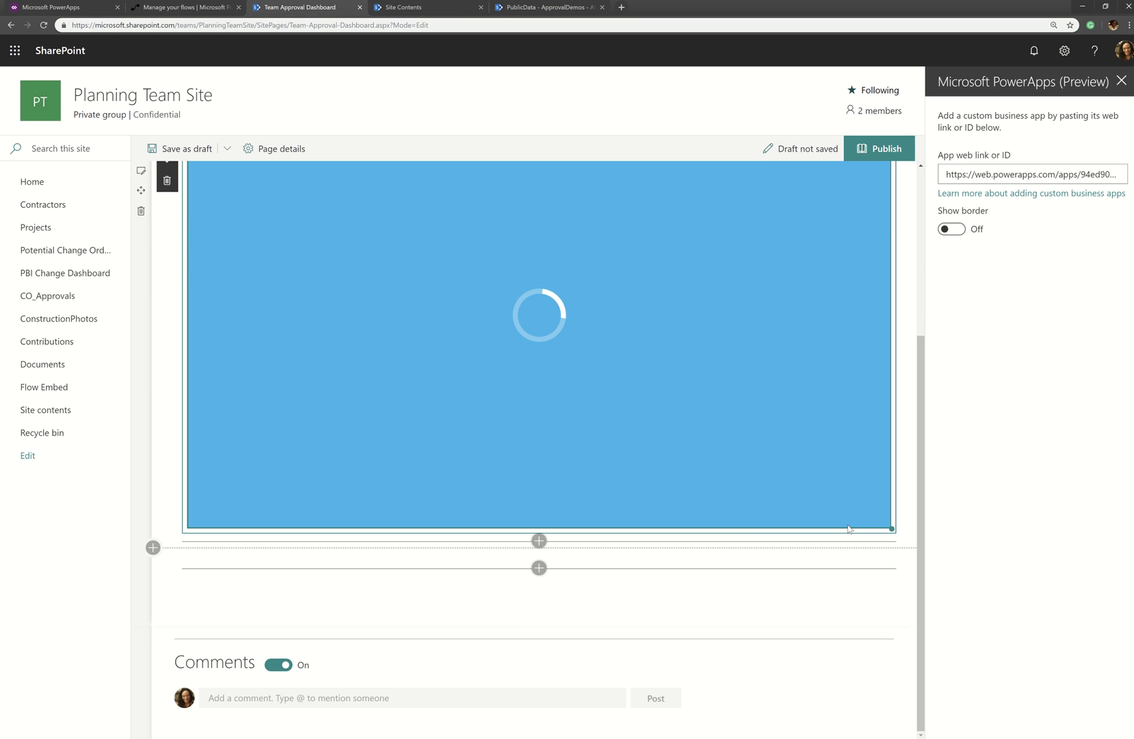
{"action": "left_click", "coordinate": [878, 155]}
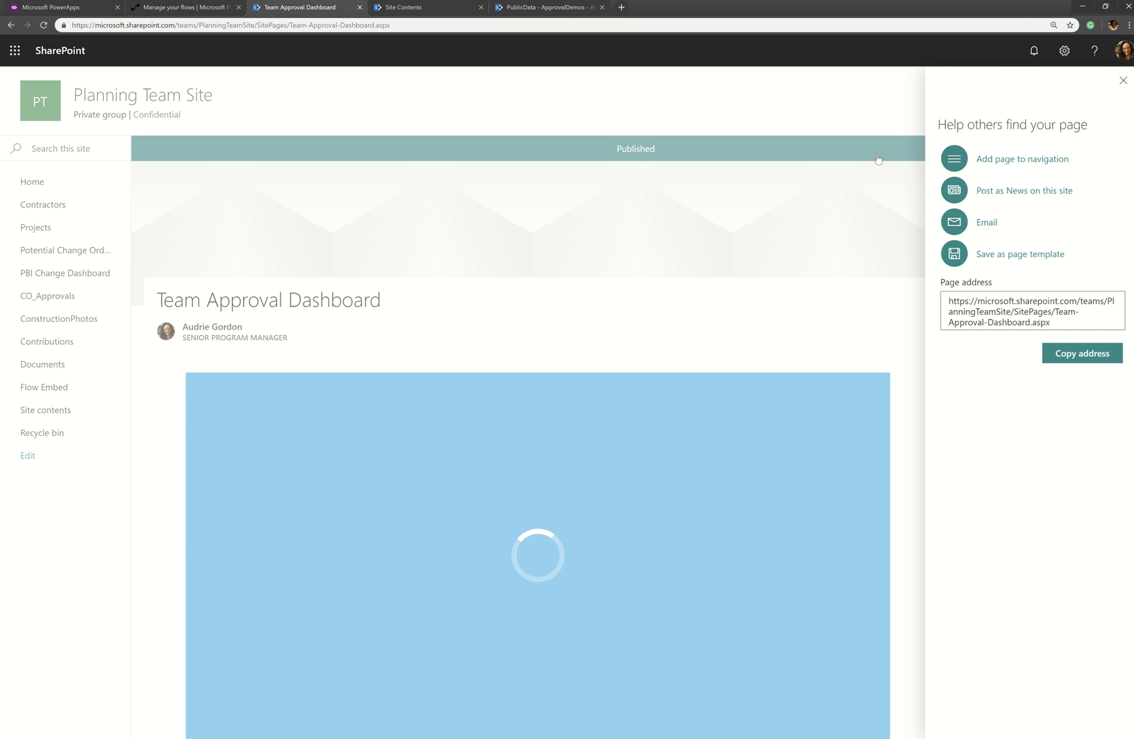
{"action": "left_click", "coordinate": [1123, 80]}
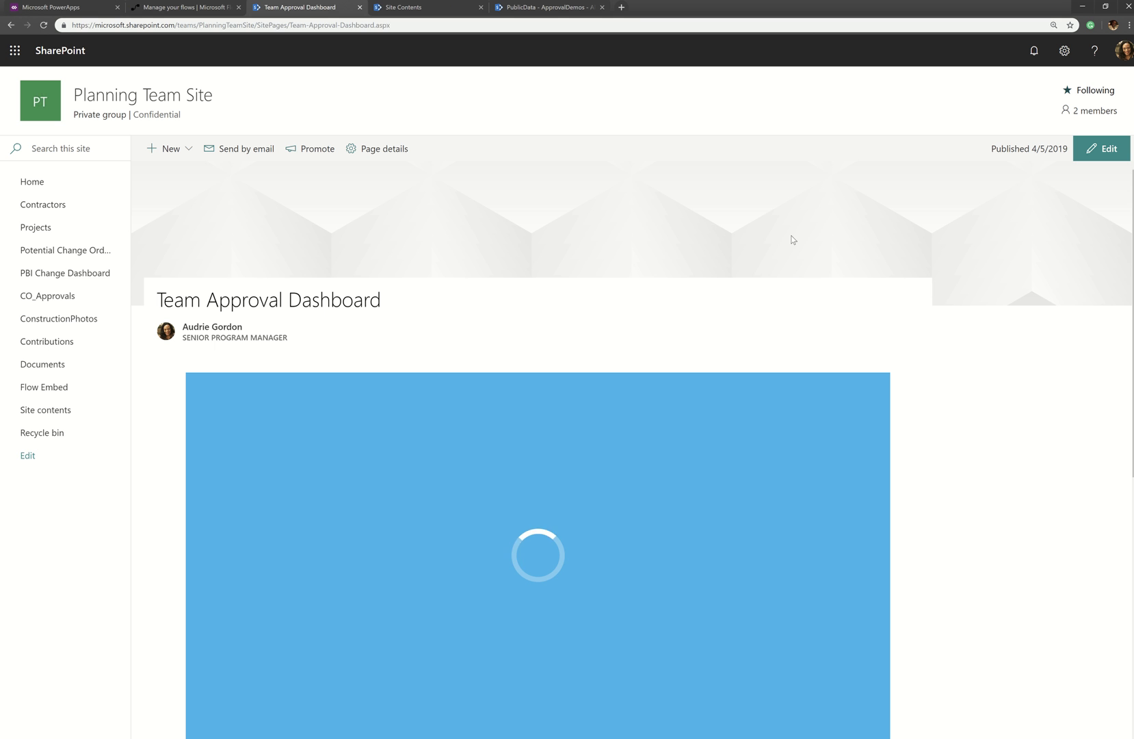
{"action": "left_click", "coordinate": [409, 21]}
{"action": "key", "text": "Return"}
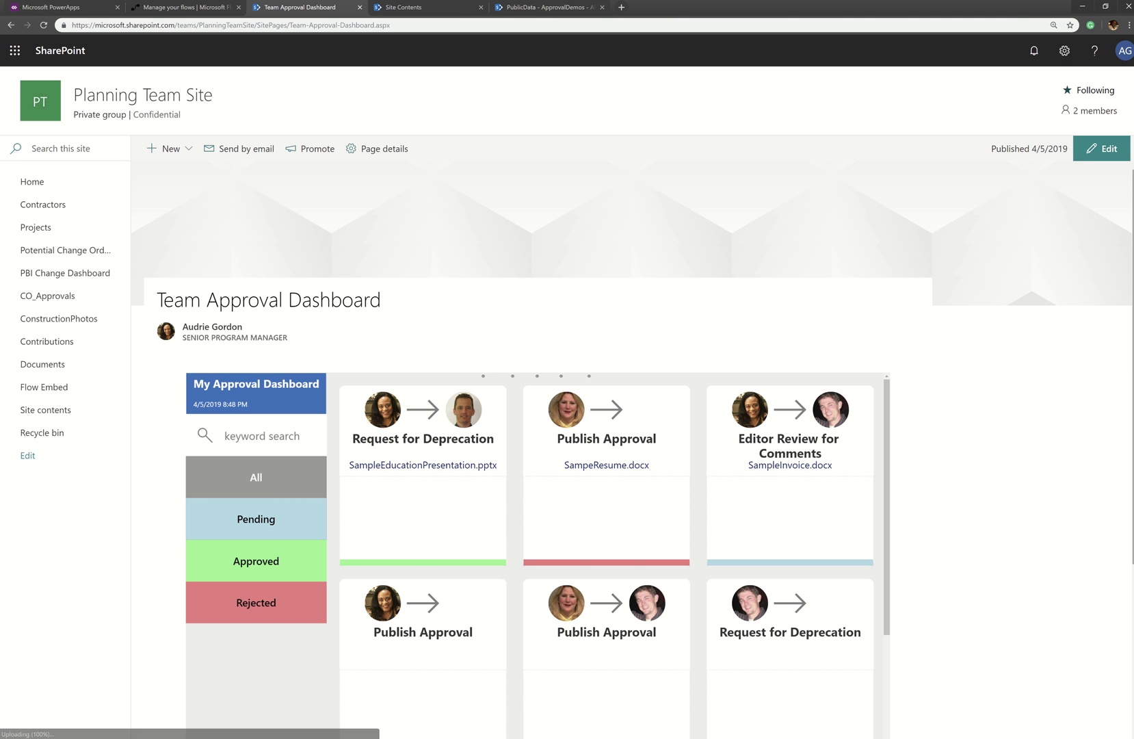
Examine the approval cards in the embedded My Approval Dashboard app at a larger zoom, from the first row to the last.
{"action": "scroll", "coordinate": [1020, 540], "scroll_direction": "down", "scroll_amount": 1}
{"action": "scroll", "coordinate": [1020, 540], "scroll_direction": "down", "scroll_amount": 2}
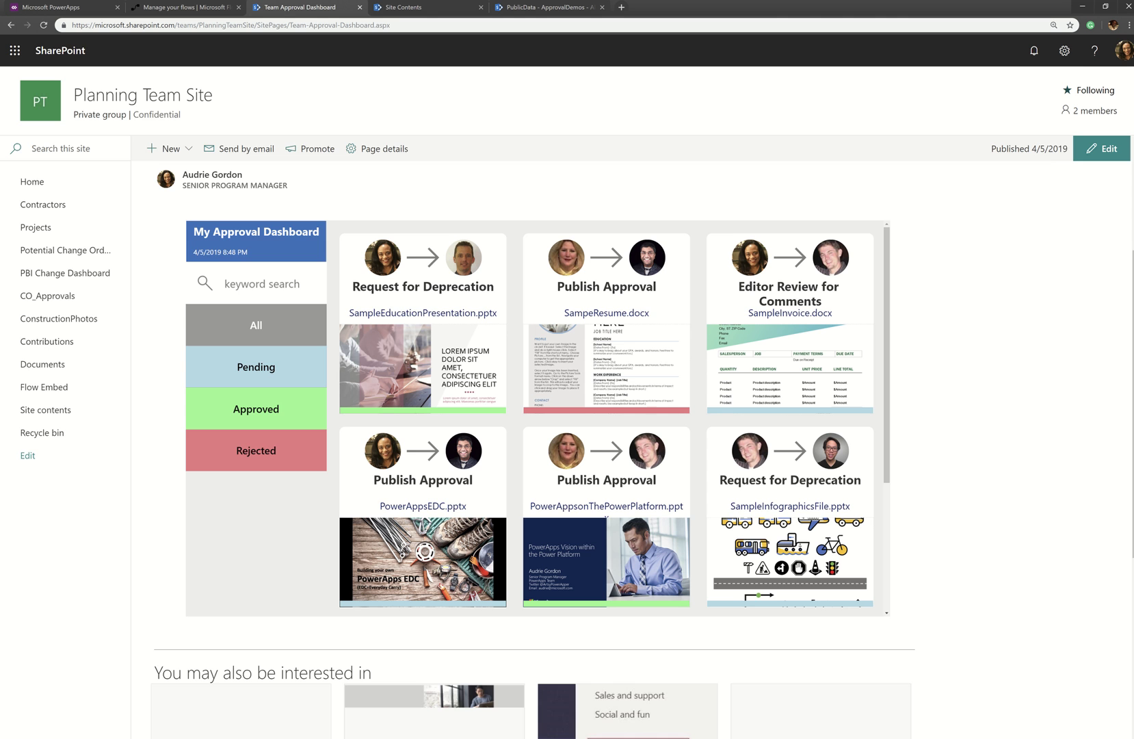
{"action": "key", "text": "ctrl+plus"}
{"action": "key", "text": "ctrl+plus"}
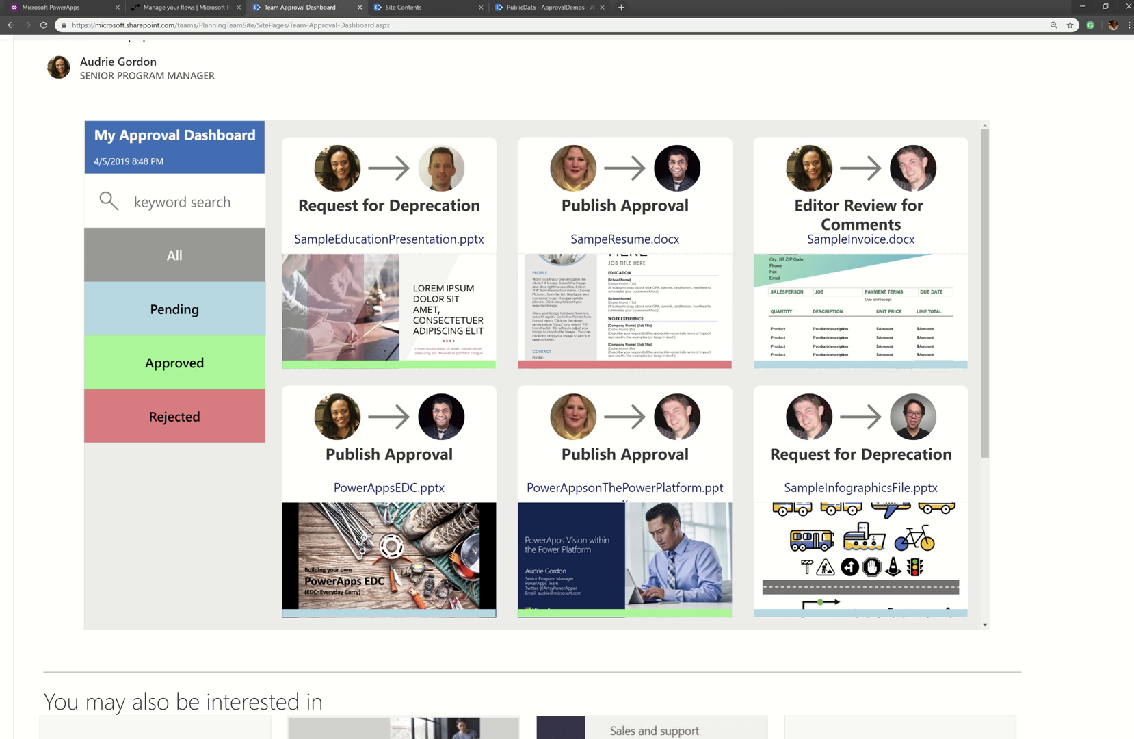
{"action": "left_click_drag", "start_coordinate": [985, 453], "coordinate": [1013, 213]}
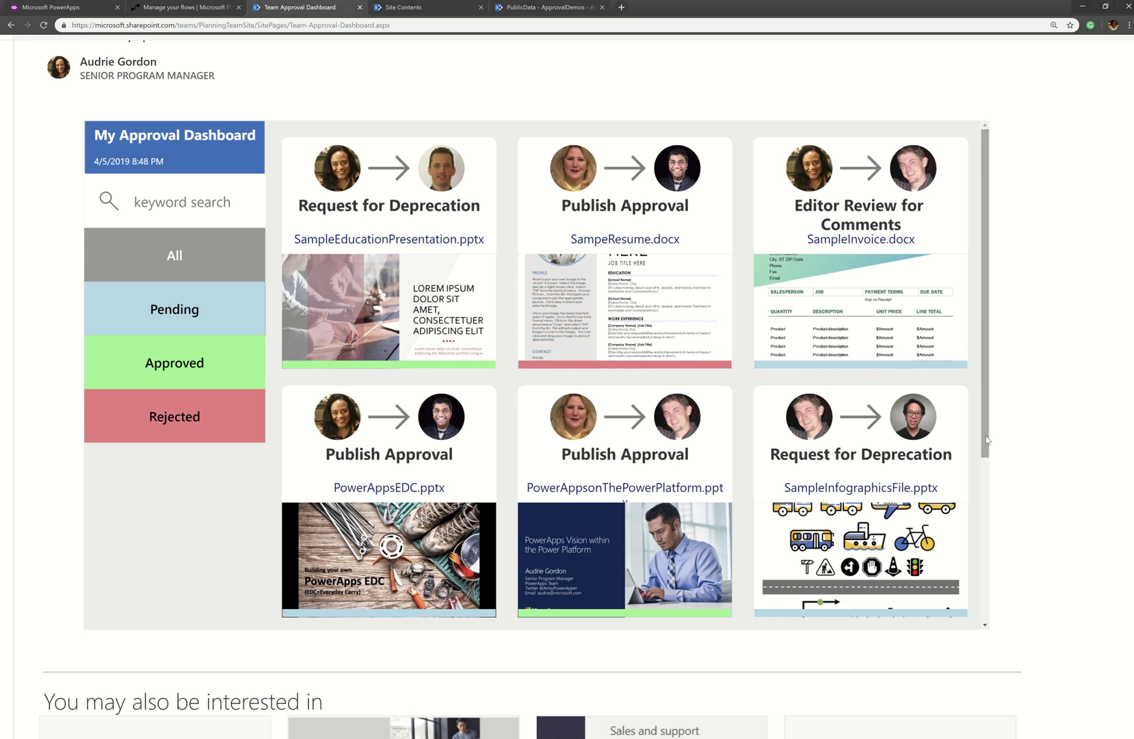
{"action": "left_click_drag", "start_coordinate": [988, 473], "coordinate": [991, 639]}
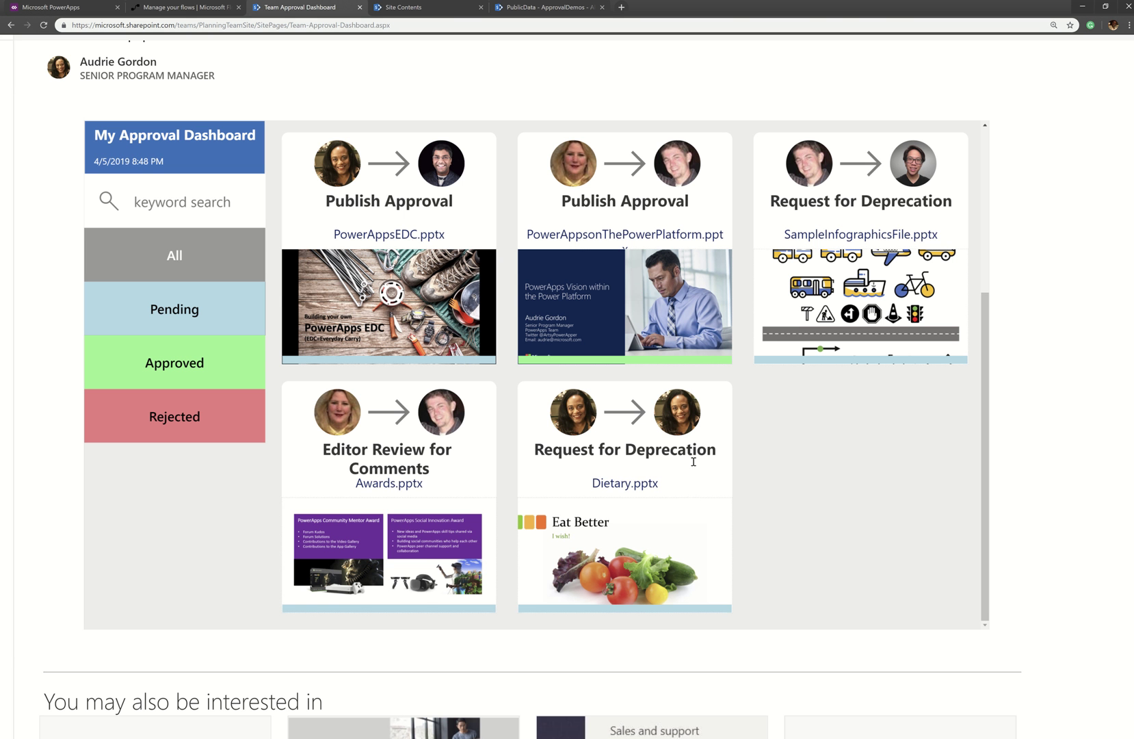
{"action": "left_click_drag", "start_coordinate": [985, 455], "coordinate": [1000, 475]}
{"action": "left_click_drag", "start_coordinate": [986, 443], "coordinate": [1027, 224]}
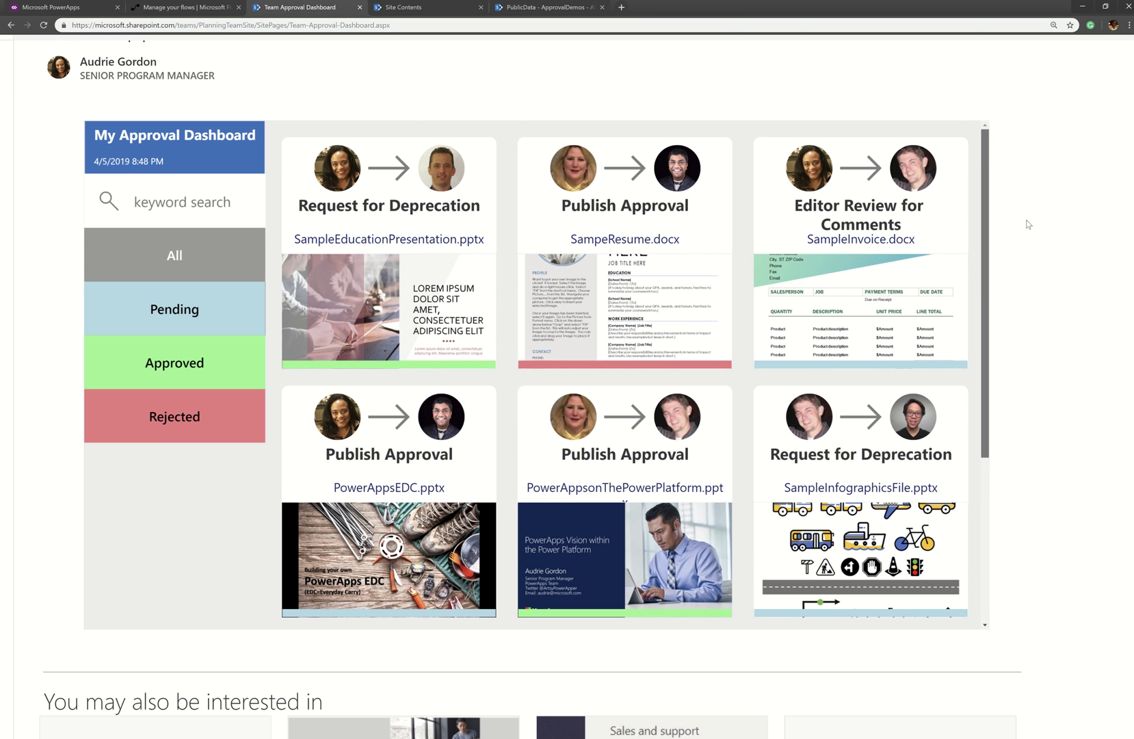
Filter the approval cards by Pending, Approved and Rejected in turn, and return to All.
{"action": "left_click", "coordinate": [118, 301]}
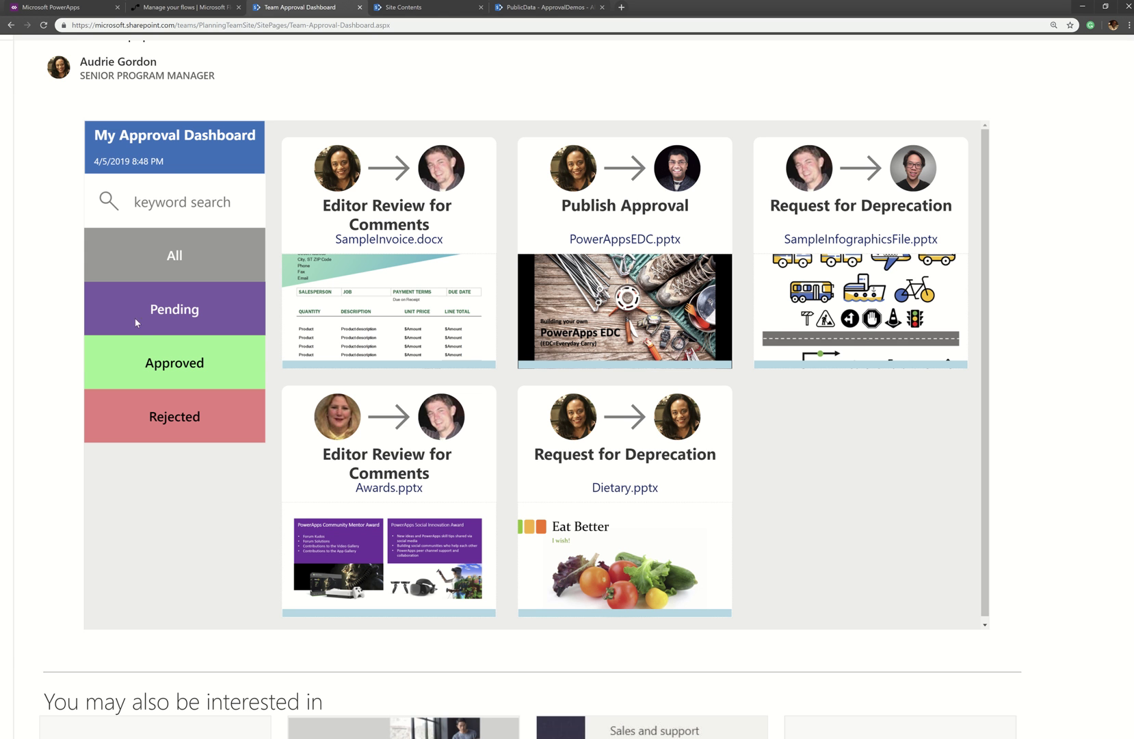
{"action": "left_click", "coordinate": [142, 356]}
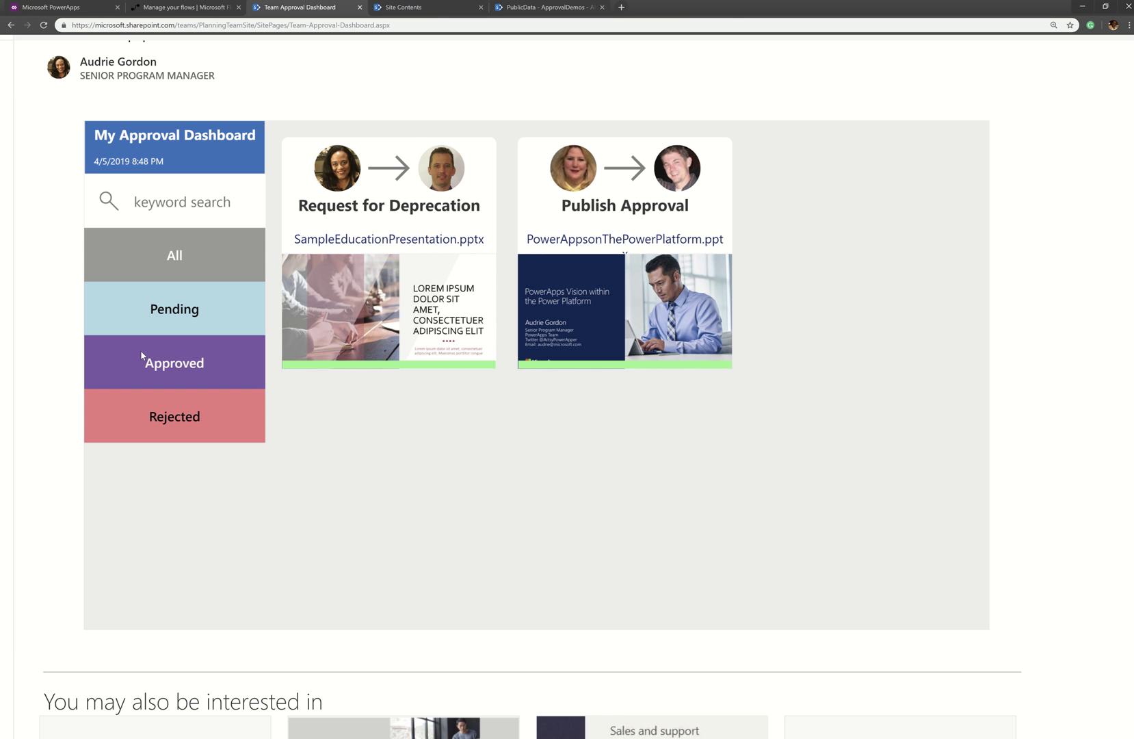
{"action": "left_click", "coordinate": [143, 407]}
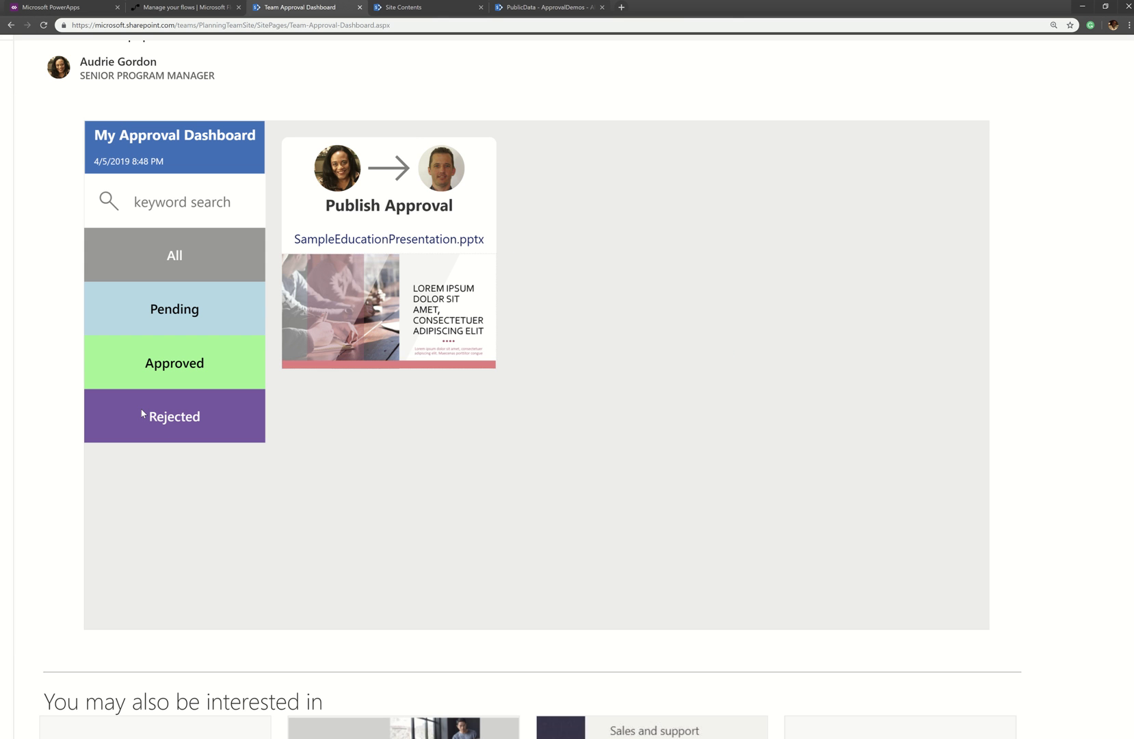
{"action": "left_click", "coordinate": [173, 268]}
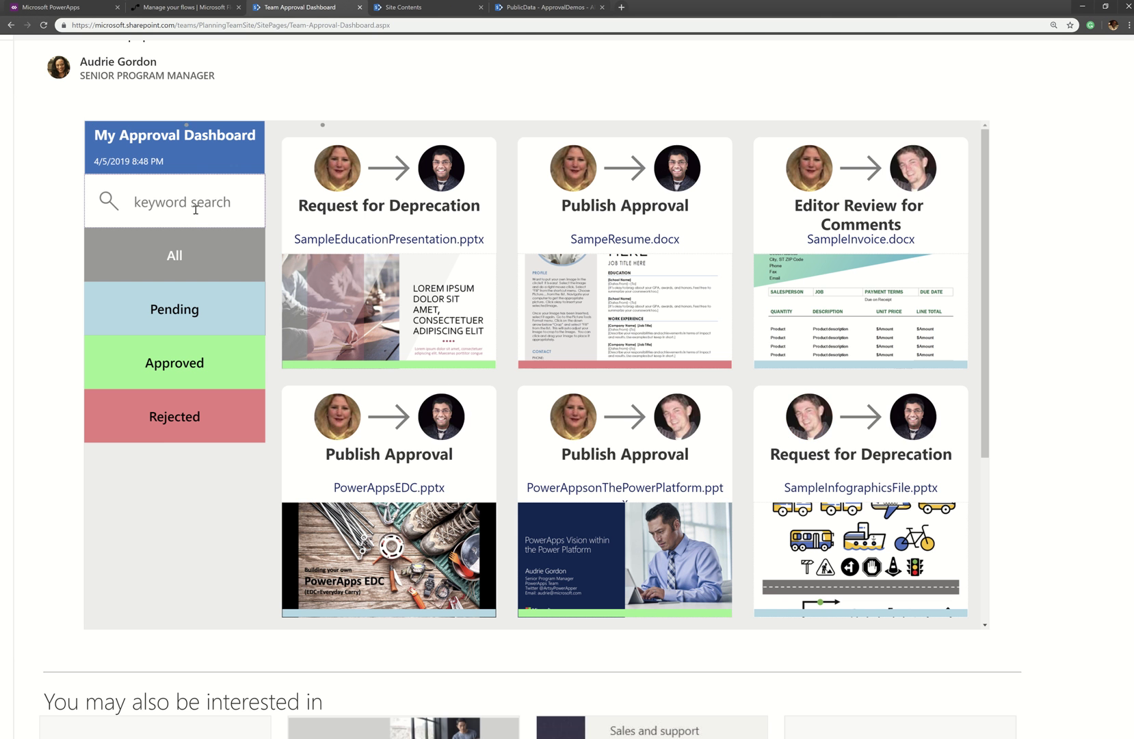
Search the approval cards for the keyword "publish".
{"action": "left_click", "coordinate": [196, 210]}
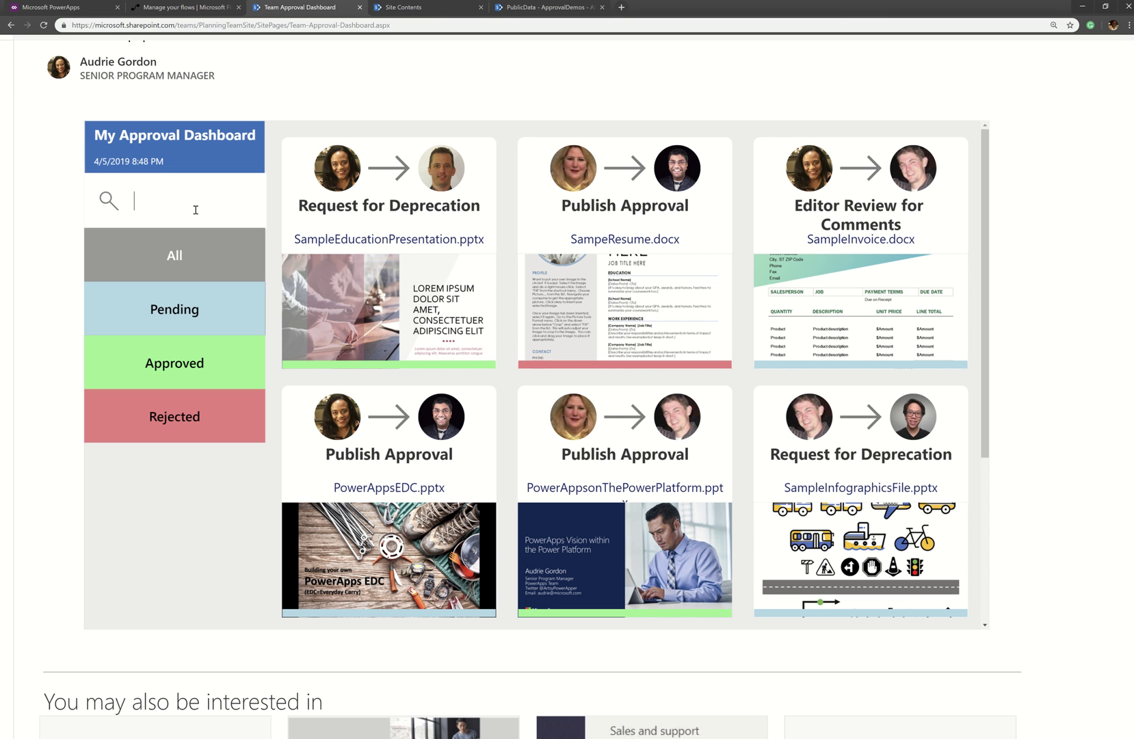
{"action": "type", "text": "pub"}
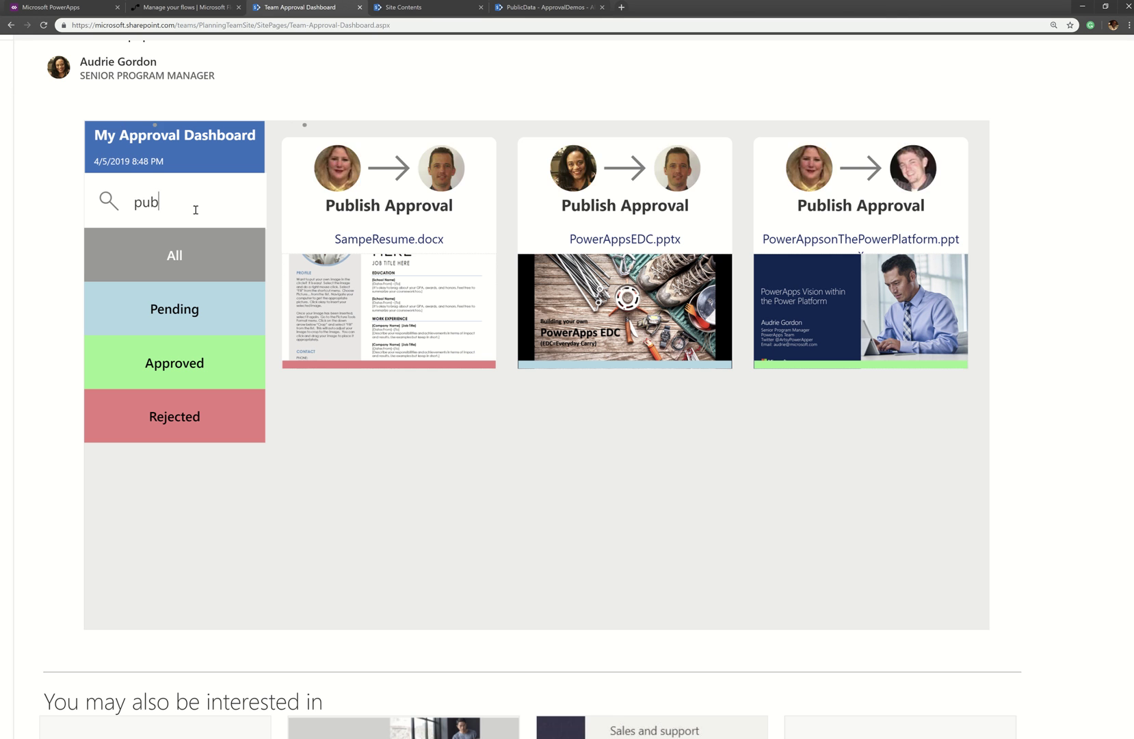
{"action": "type", "text": "lish"}
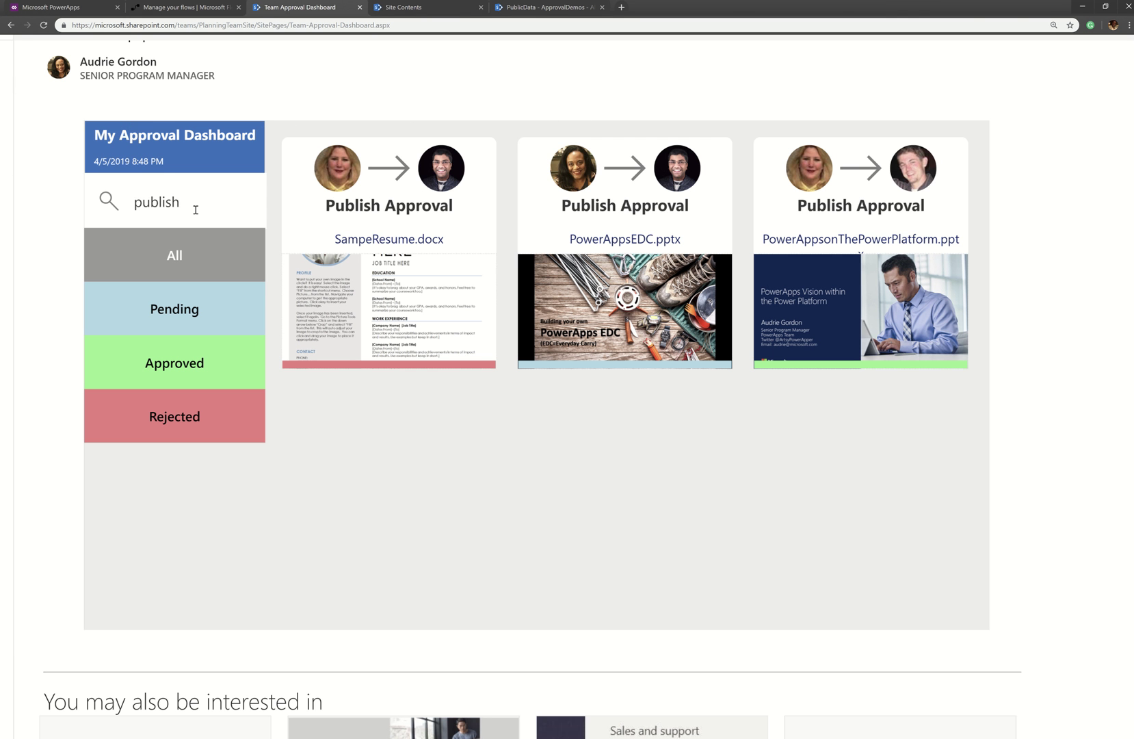
Replace the keyword search on the approval dashboard with "request".
{"action": "key", "text": "BackSpace"}
{"action": "key", "text": "BackSpace"}
{"action": "key", "text": "BackSpace"}
{"action": "key", "text": "BackSpace"}
{"action": "key", "text": "BackSpace"}
{"action": "type", "text": "request"}
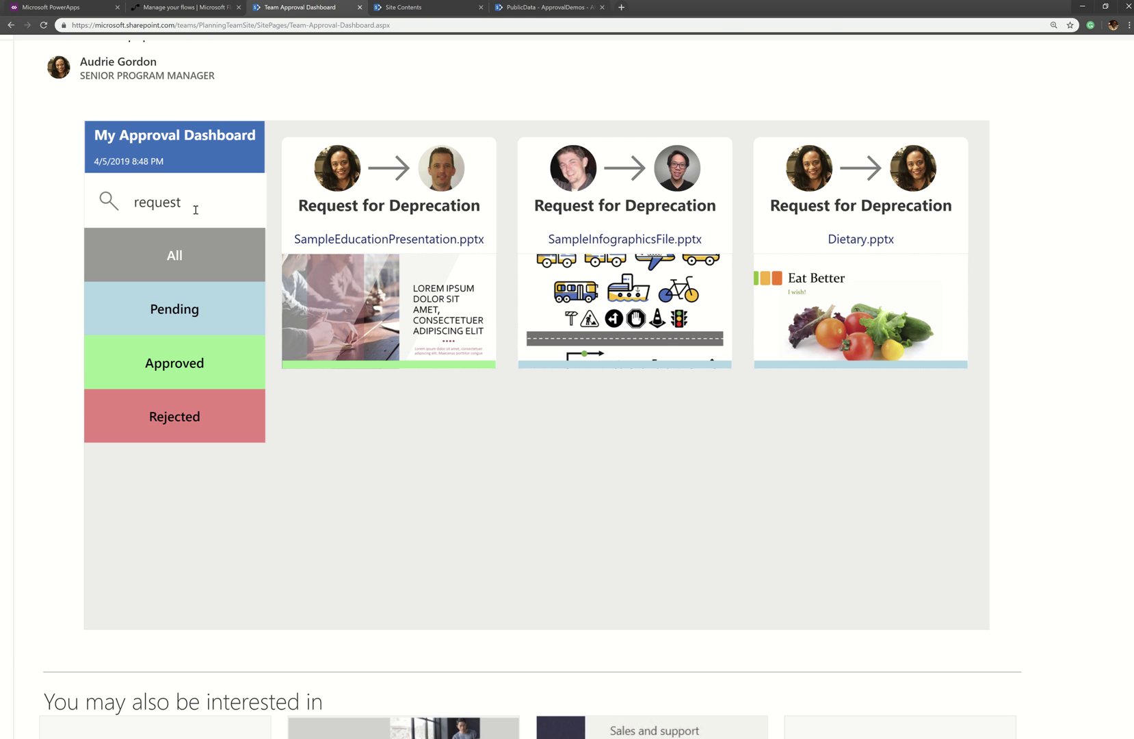
Change the dashboard's keyword search back to "publish", and clear it to list all approval cards.
{"action": "key", "text": "BackSpace"}
{"action": "key", "text": "BackSpace"}
{"action": "key", "text": "BackSpace"}
{"action": "key", "text": "BackSpace"}
{"action": "key", "text": "BackSpace"}
{"action": "key", "text": "BackSpace"}
{"action": "key", "text": "BackSpace"}
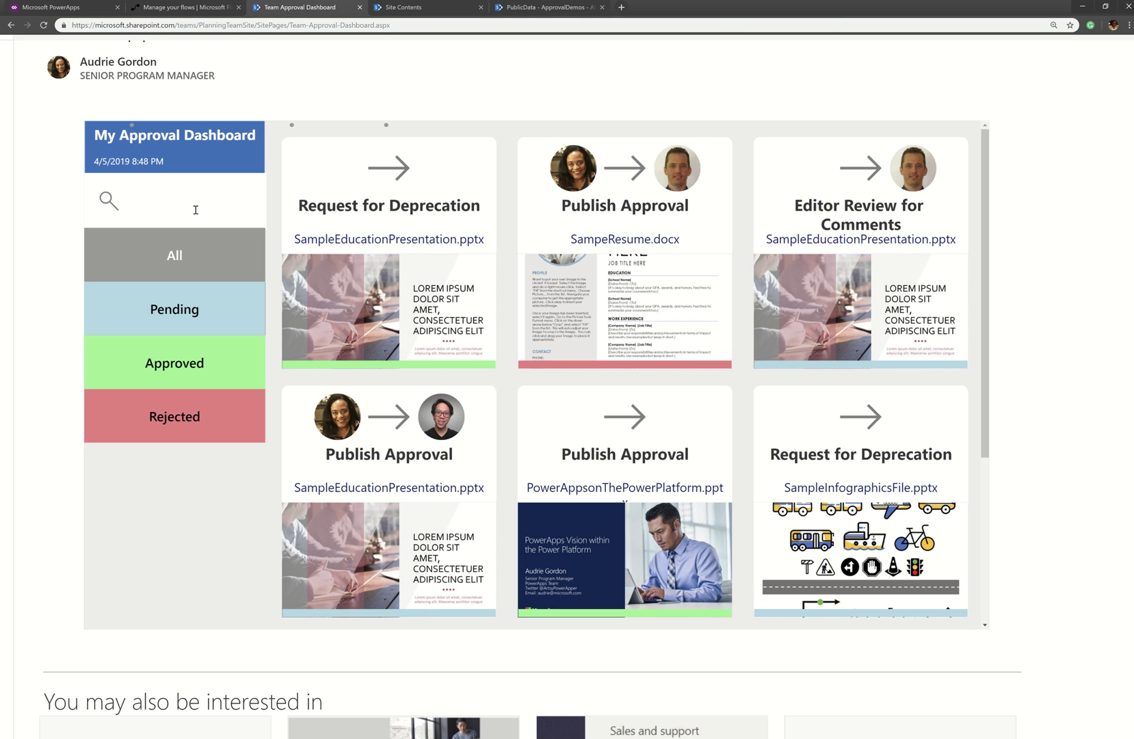
{"action": "type", "text": "publish"}
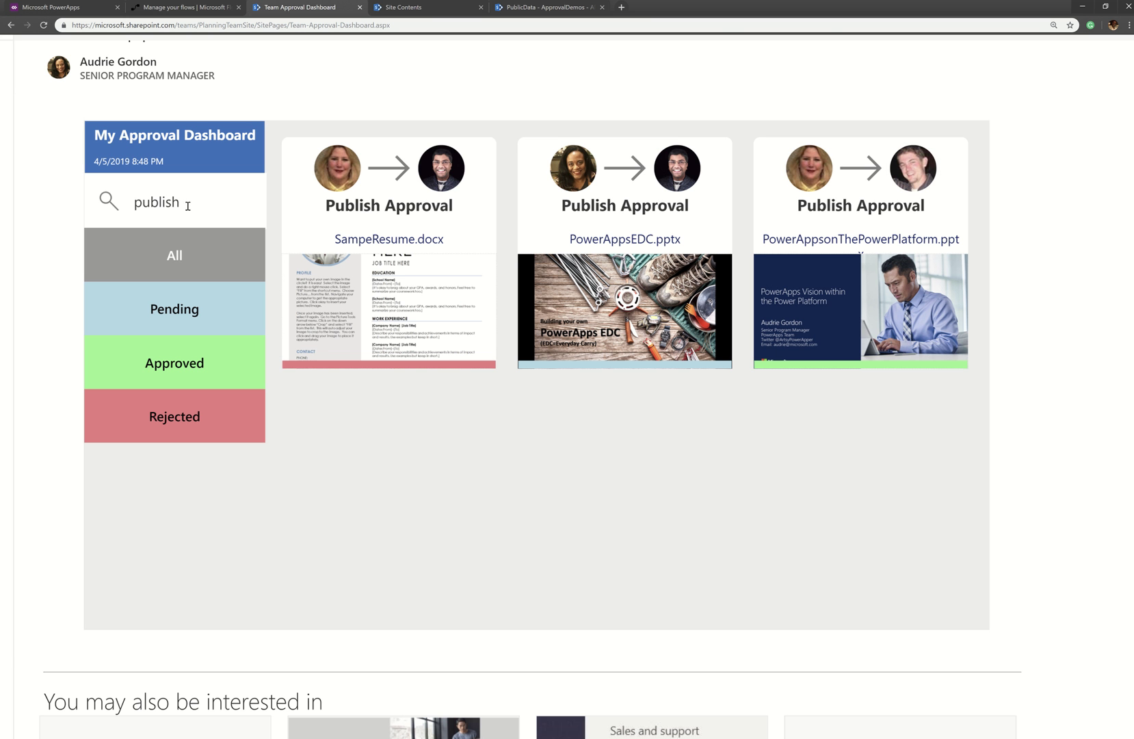
{"action": "key", "text": "ctrl+a"}
{"action": "key", "text": "BackSpace"}
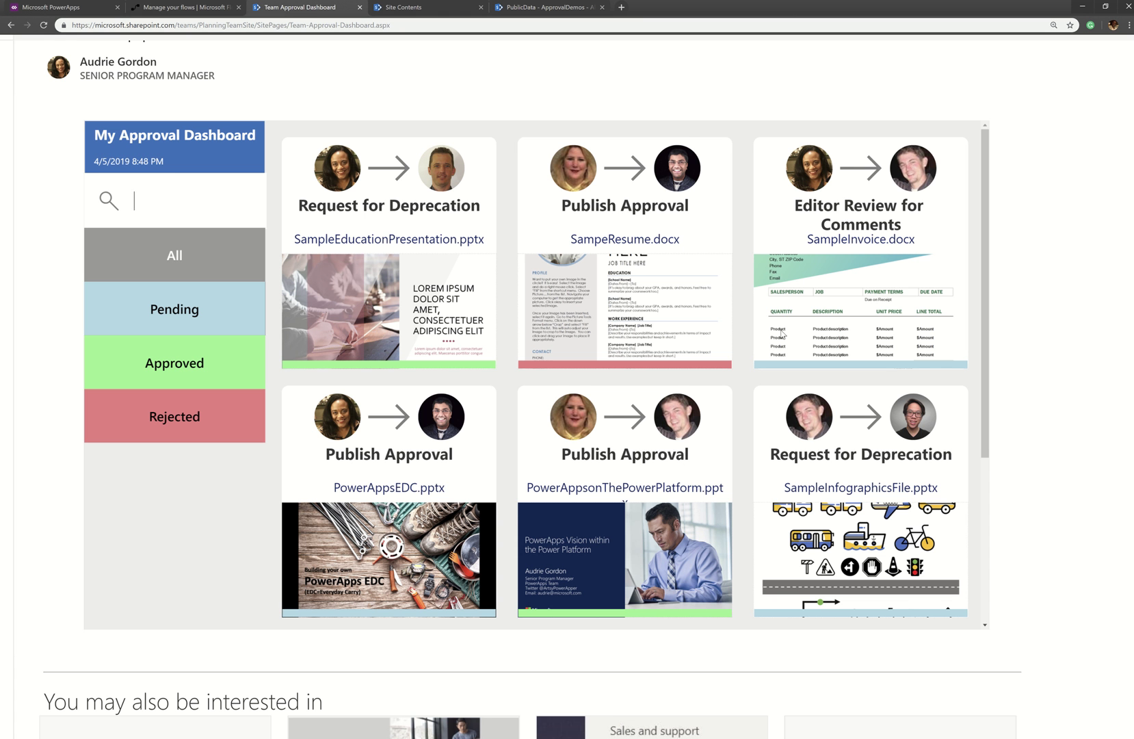
Open the PowerAppsEDC.pptx presentation from its Publish Approval card and return to the Team Approval Dashboard page.
{"action": "scroll", "coordinate": [782, 334], "scroll_direction": "up", "scroll_amount": 3}
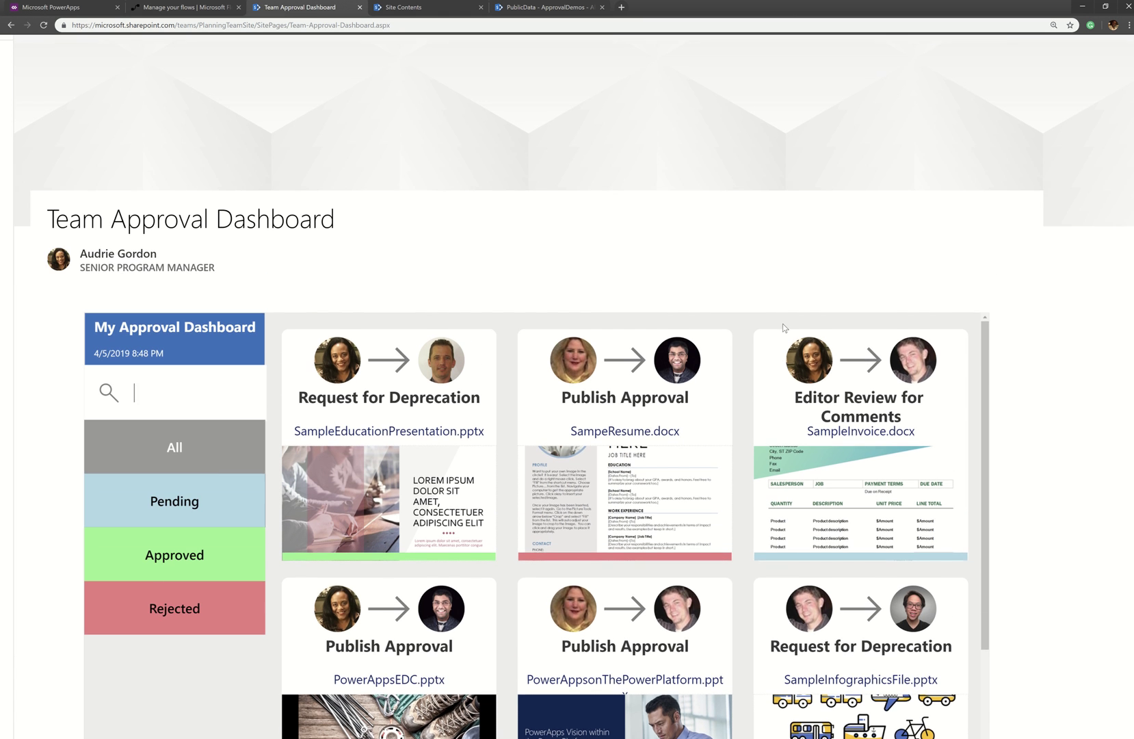
{"action": "scroll", "coordinate": [481, 277], "scroll_direction": "up", "scroll_amount": 2}
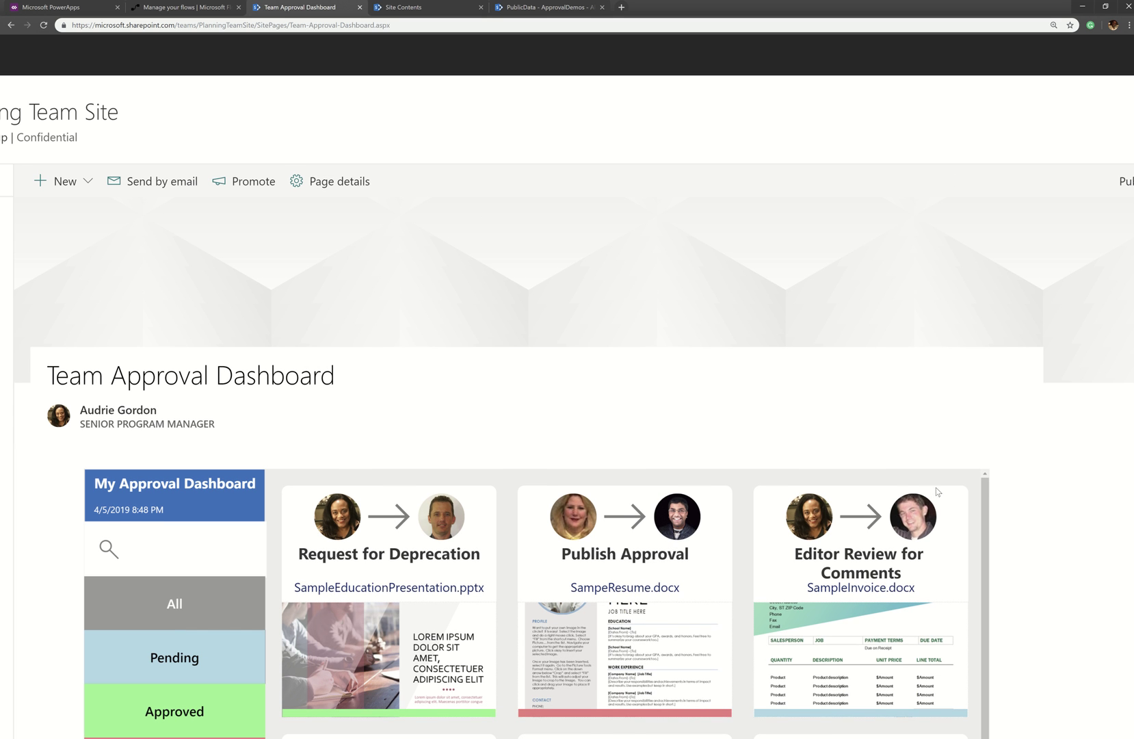
{"action": "scroll", "coordinate": [905, 477], "scroll_direction": "down", "scroll_amount": 3}
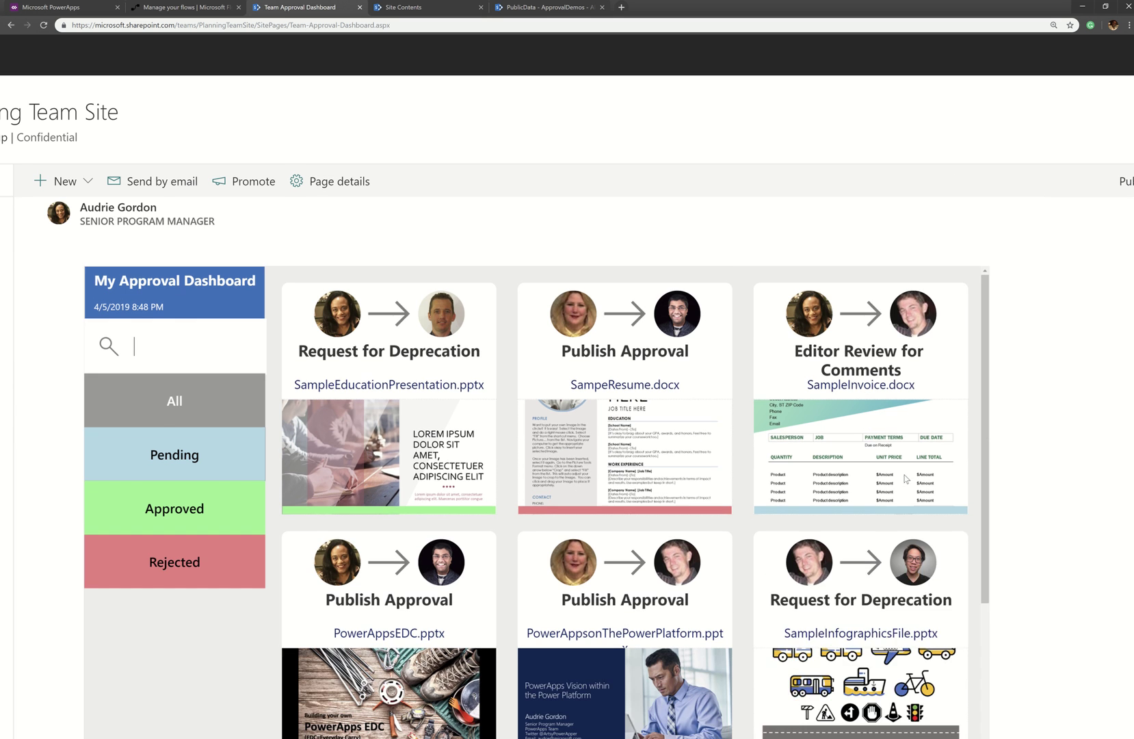
{"action": "scroll", "coordinate": [905, 478], "scroll_direction": "up", "scroll_amount": 1}
{"action": "scroll", "coordinate": [631, 538], "scroll_direction": "down", "scroll_amount": 3}
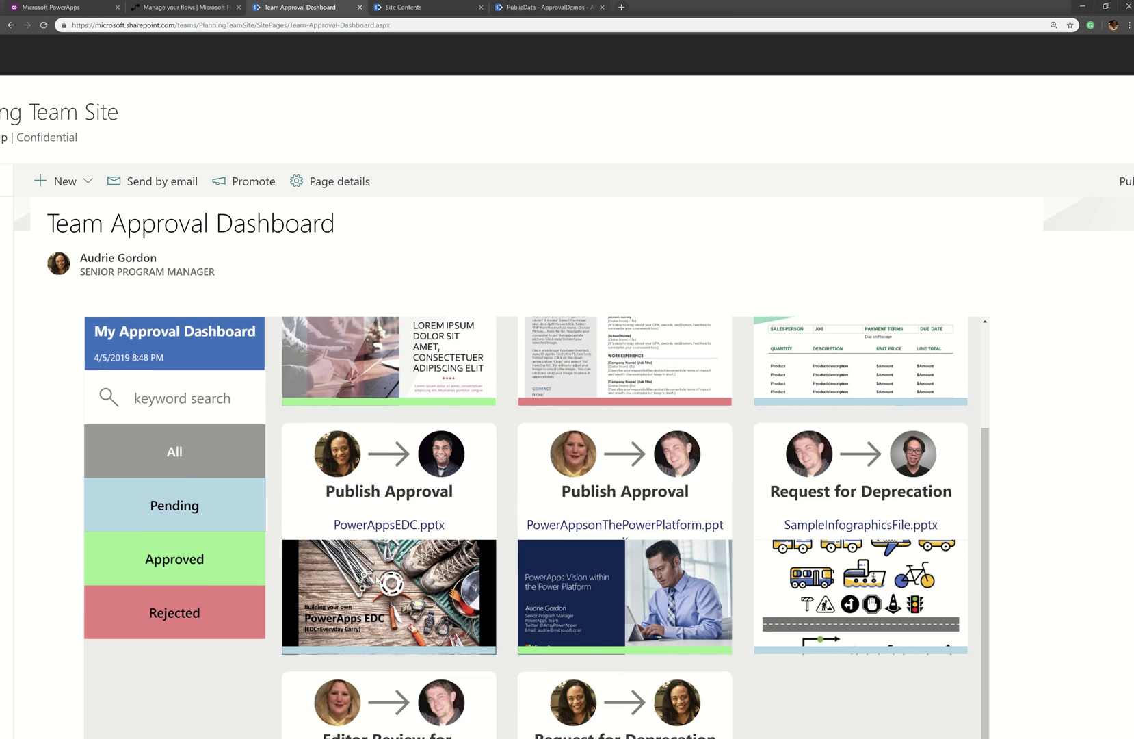
{"action": "left_click", "coordinate": [377, 580]}
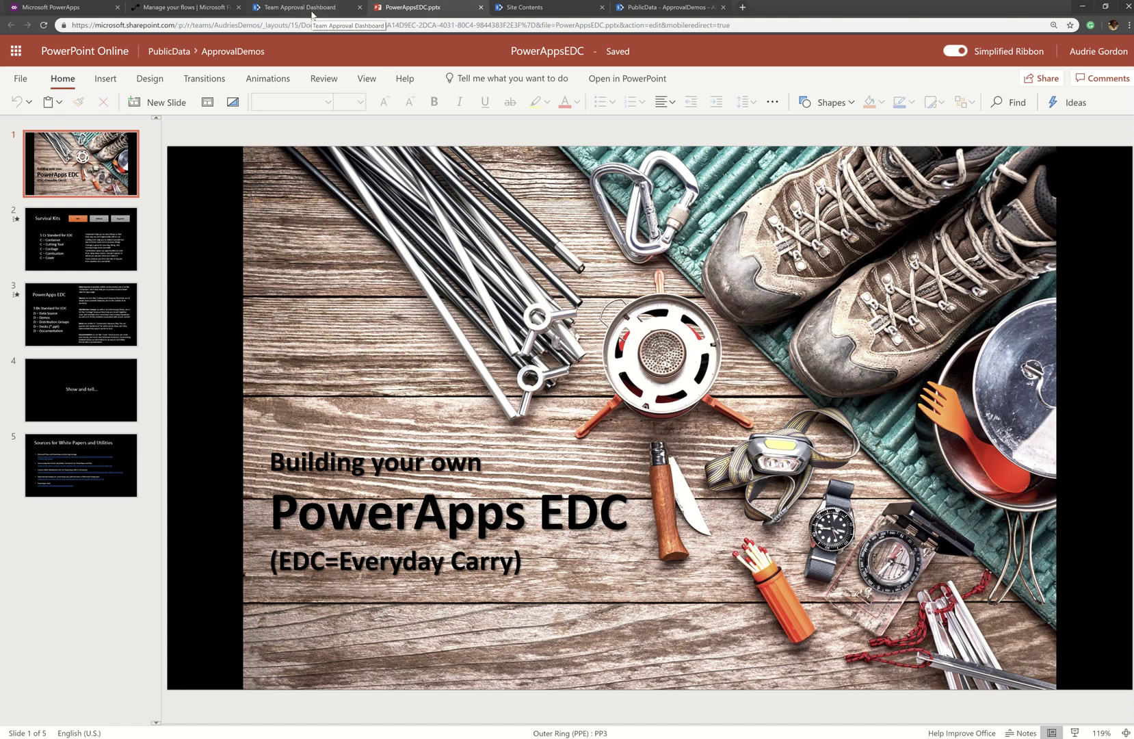
{"action": "left_click", "coordinate": [312, 8]}
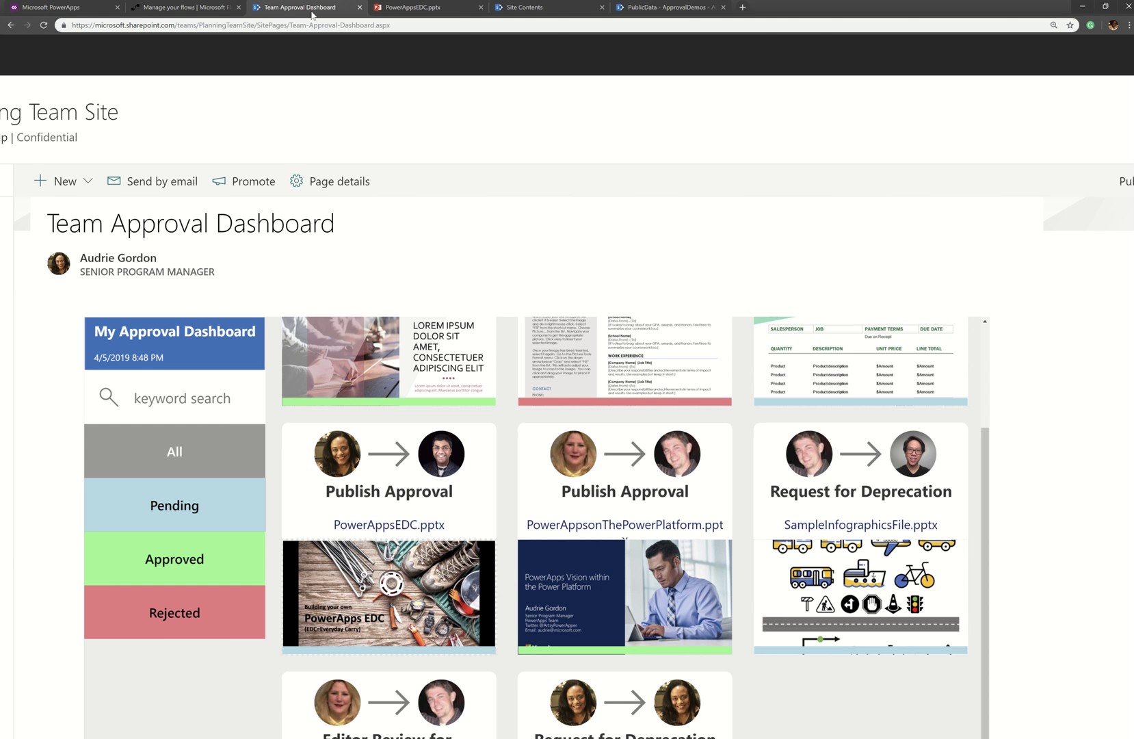
Review the received approvals in Flow, the PowerAppsEDC presentation and the ApprovalDemos library, and return to the Team Approval Dashboard page.
{"action": "left_click", "coordinate": [181, 8]}
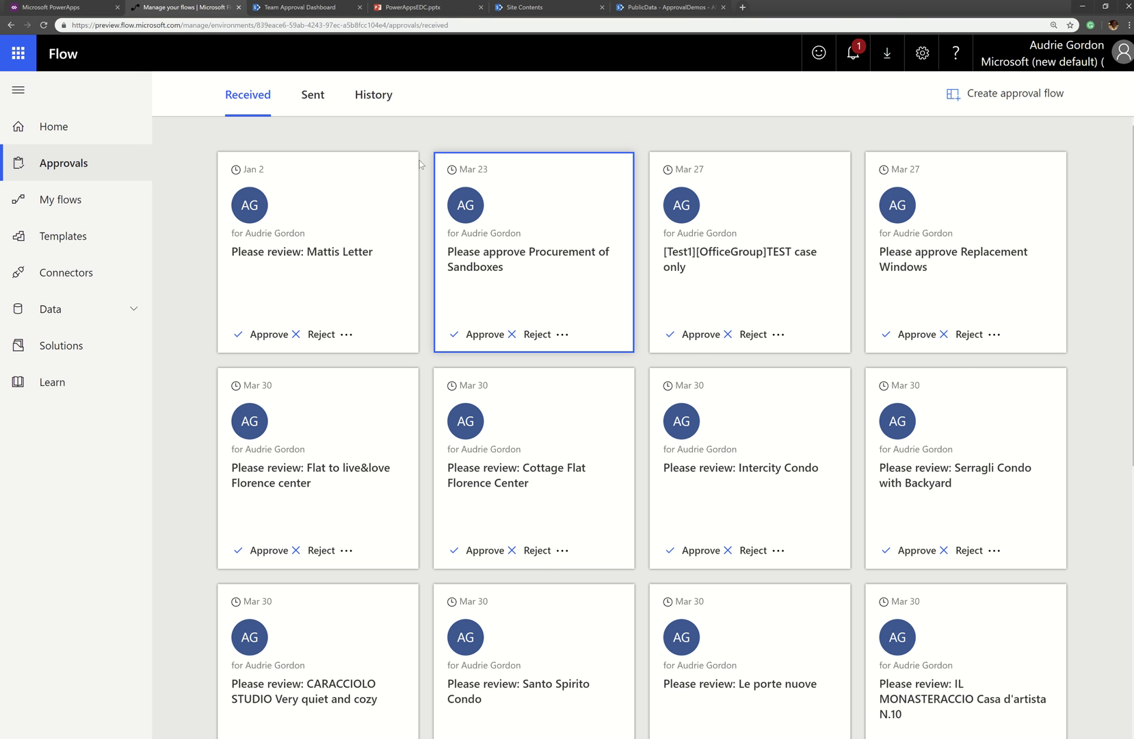
{"action": "left_click", "coordinate": [437, 9]}
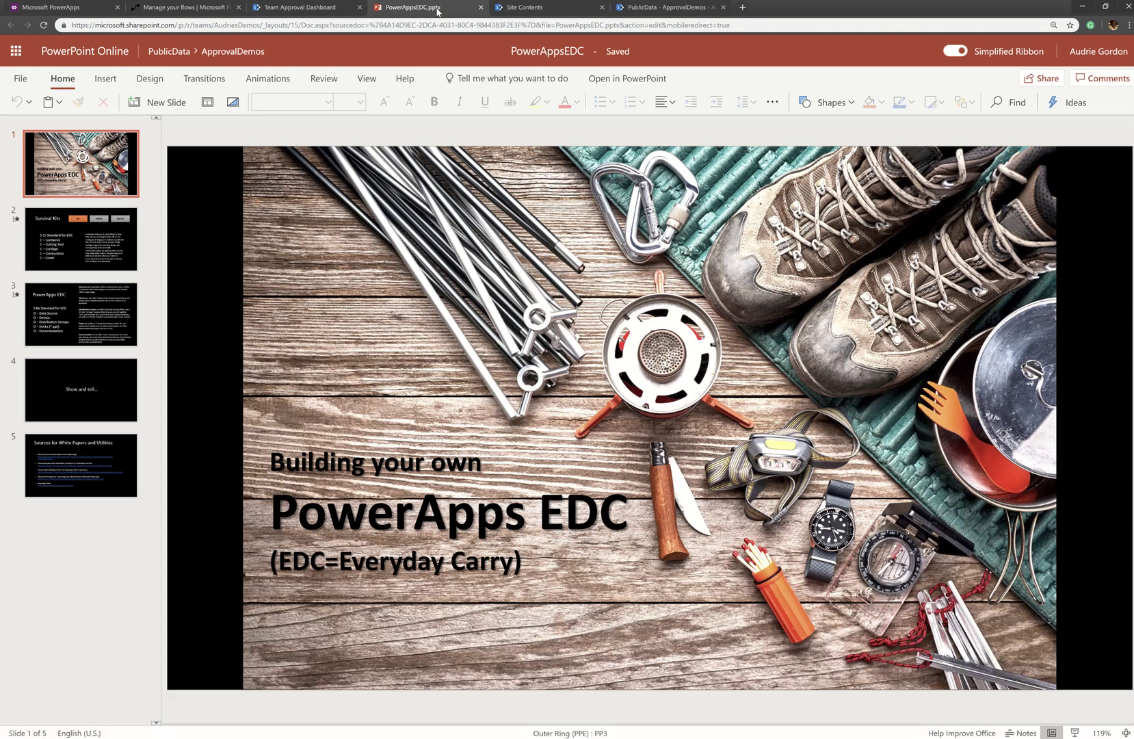
{"action": "left_click", "coordinate": [549, 9]}
{"action": "left_click", "coordinate": [662, 8]}
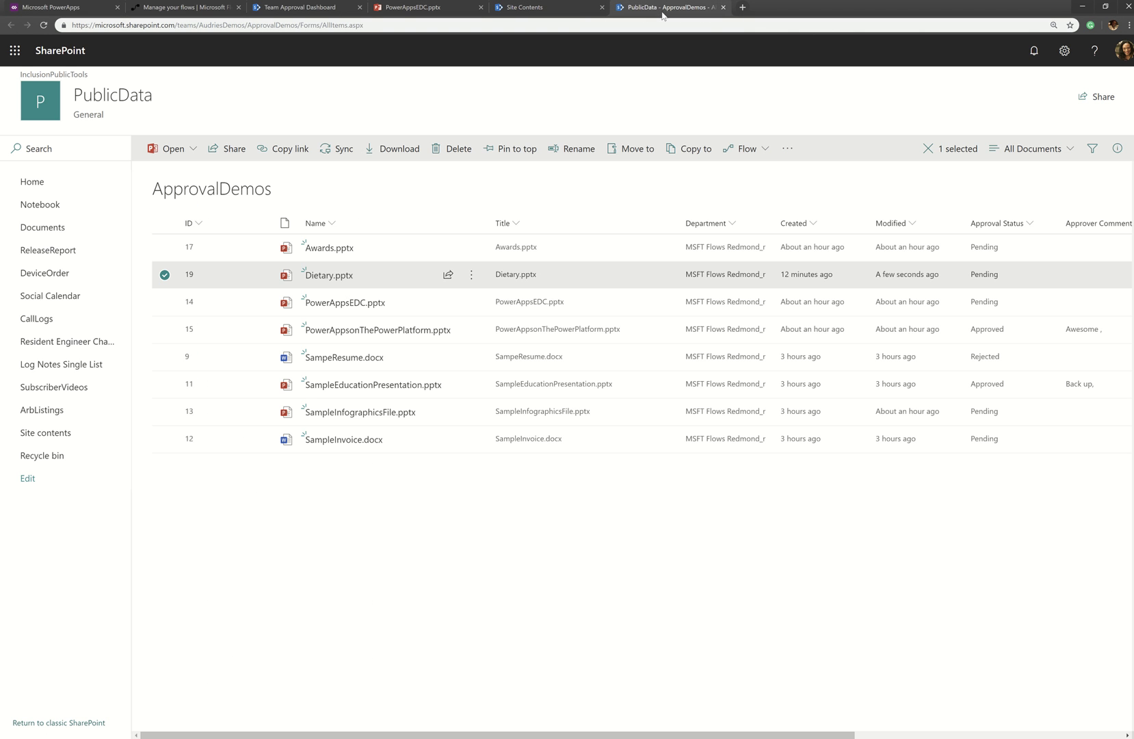
{"action": "left_click", "coordinate": [338, 9]}
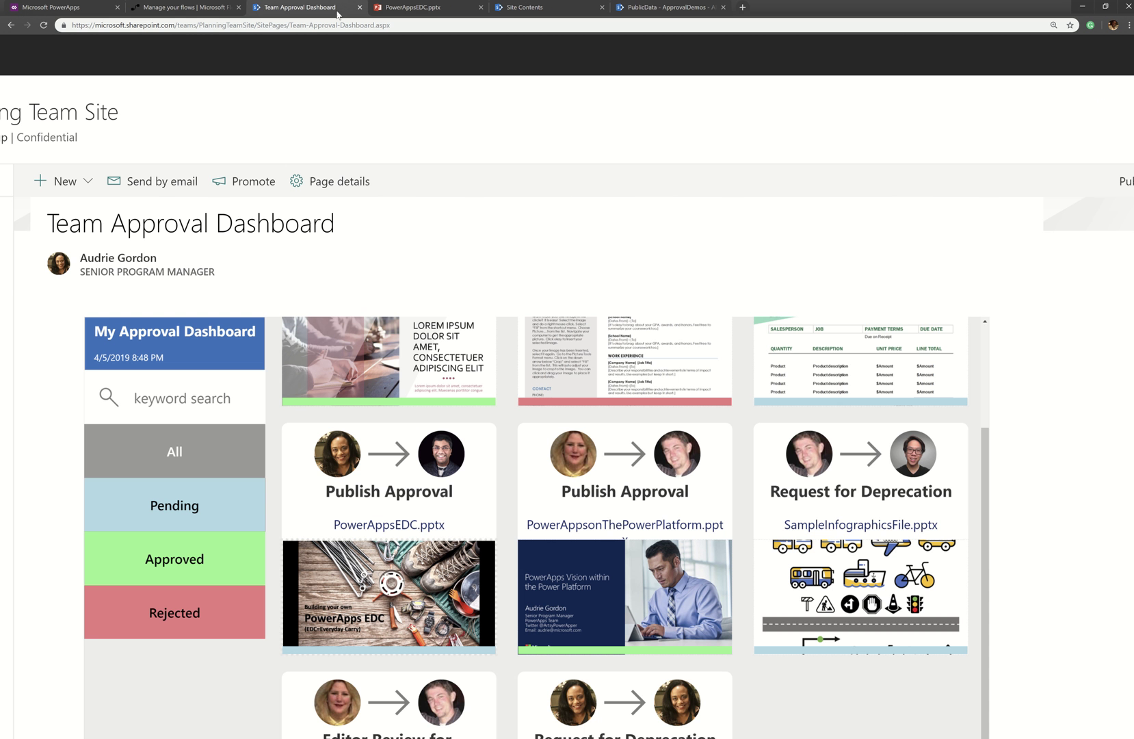
{"action": "scroll", "coordinate": [1076, 405], "scroll_direction": "down", "scroll_amount": 3}
{"action": "scroll", "coordinate": [1051, 413], "scroll_direction": "up", "scroll_amount": 3}
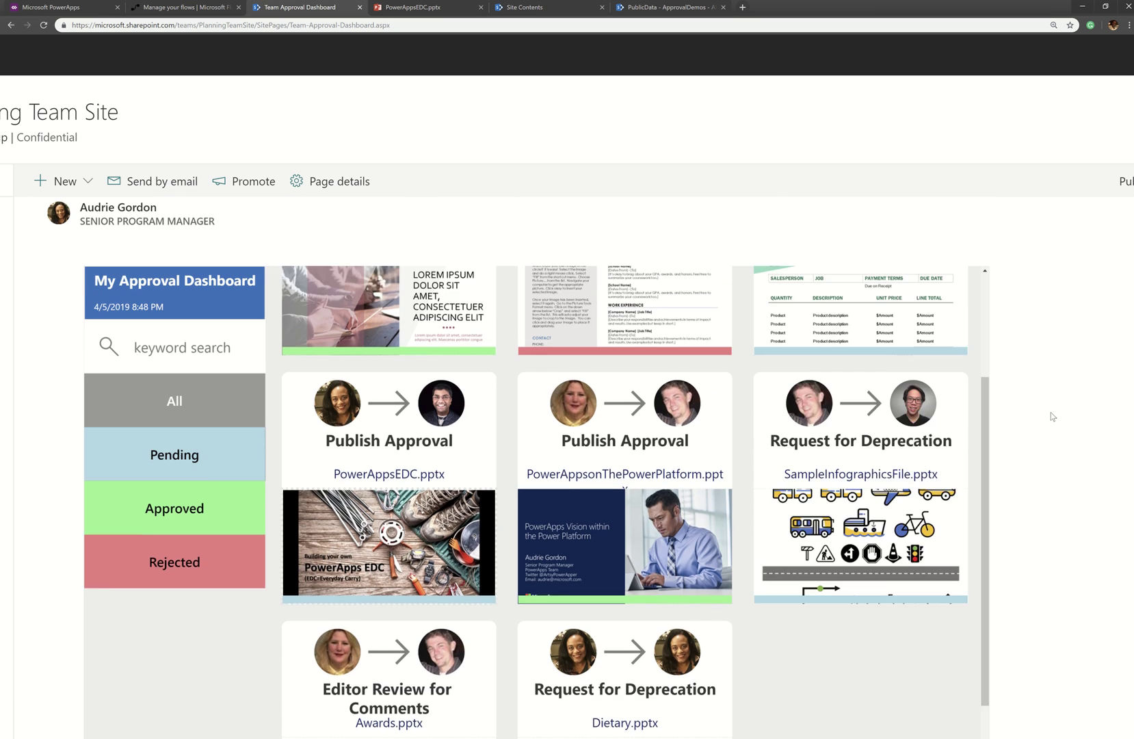
{"action": "scroll", "coordinate": [860, 500], "scroll_direction": "up", "scroll_amount": 3}
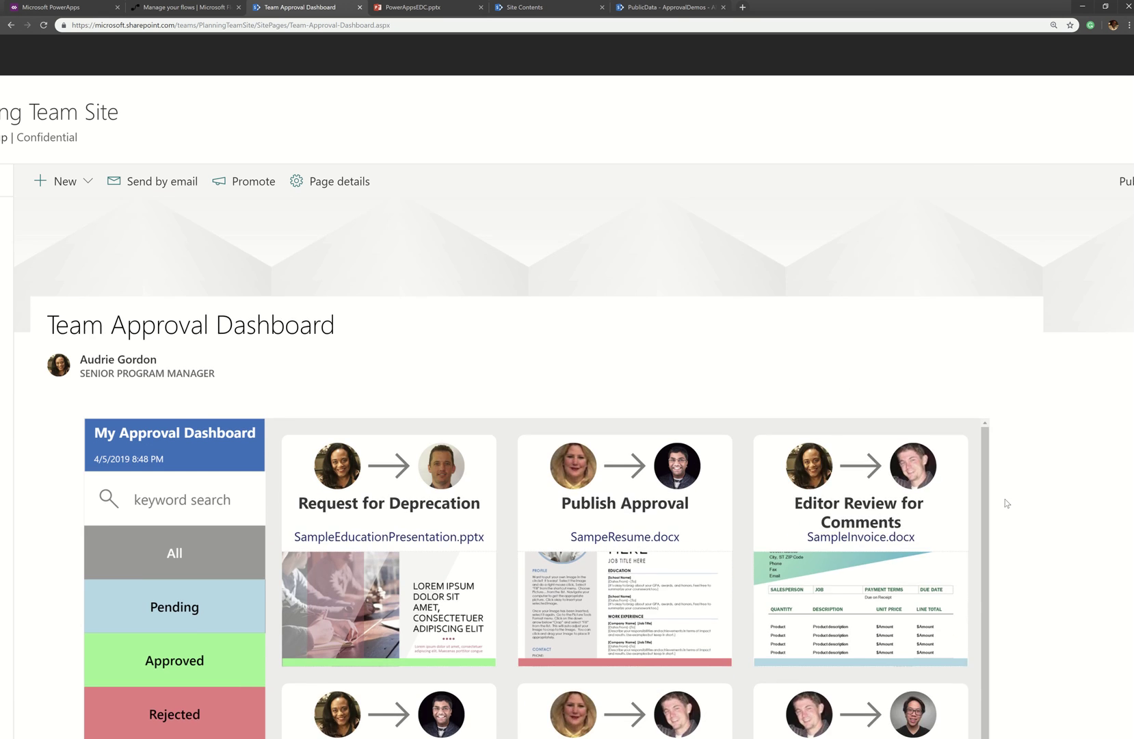
{"action": "scroll", "coordinate": [1073, 516], "scroll_direction": "down", "scroll_amount": 2}
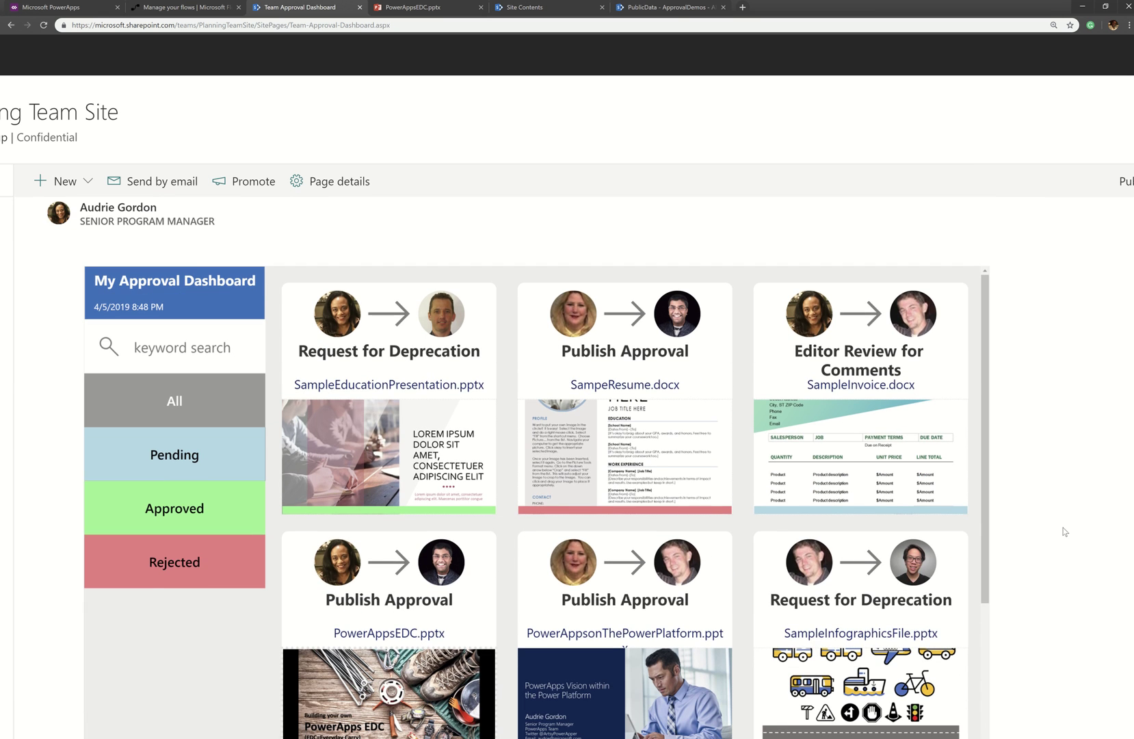